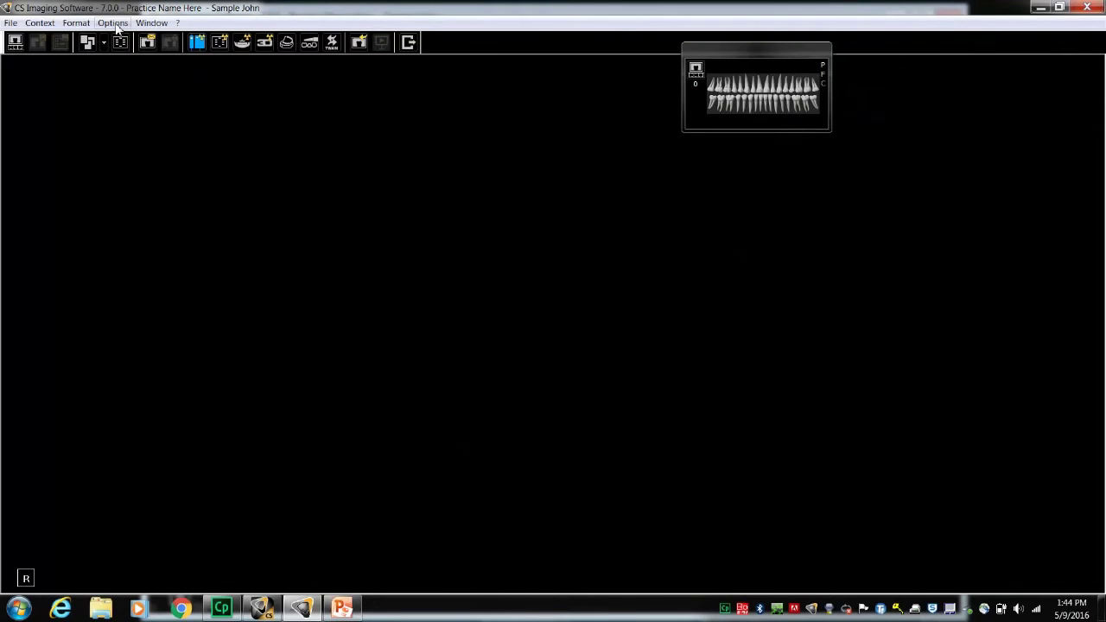
# Review the practitioner name details in the general preferences and accept them as they are
pyautogui.click(113, 24)
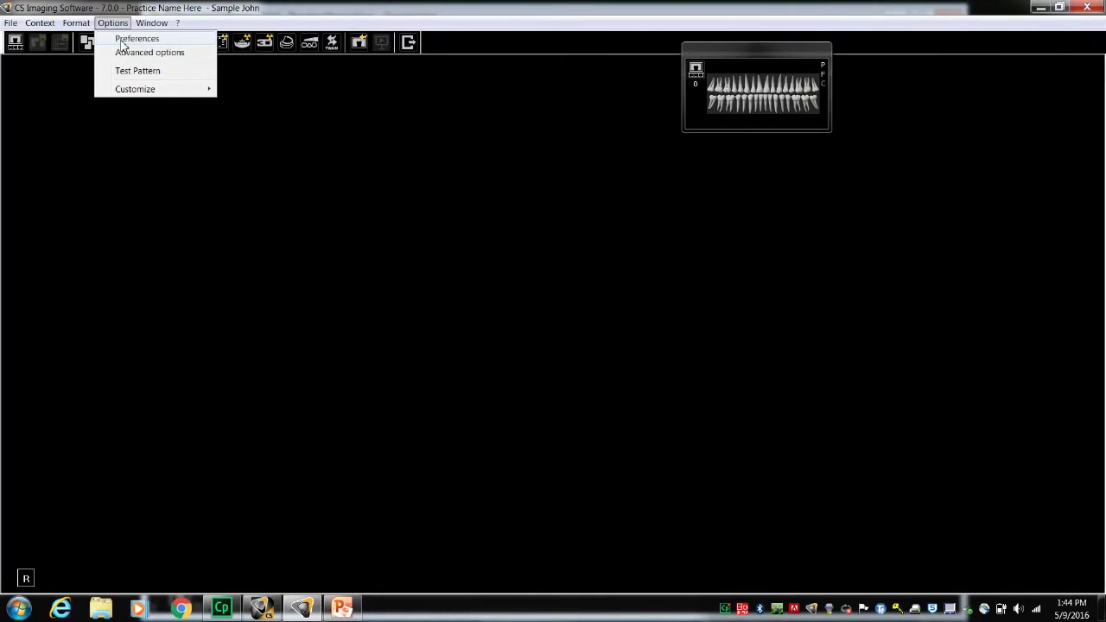
pyautogui.click(124, 39)
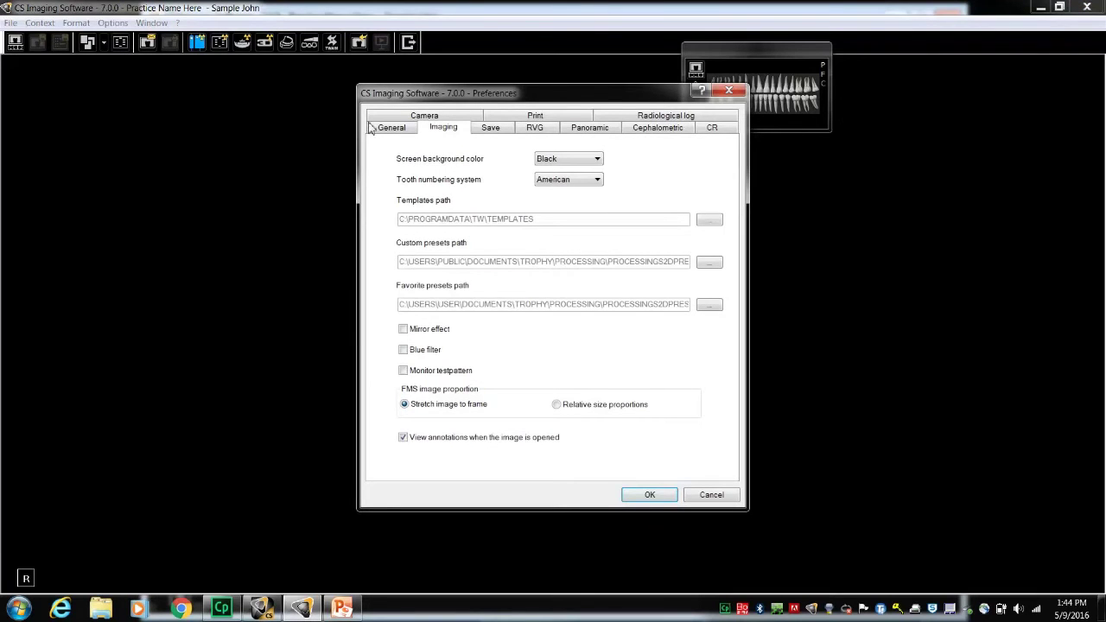
pyautogui.click(390, 129)
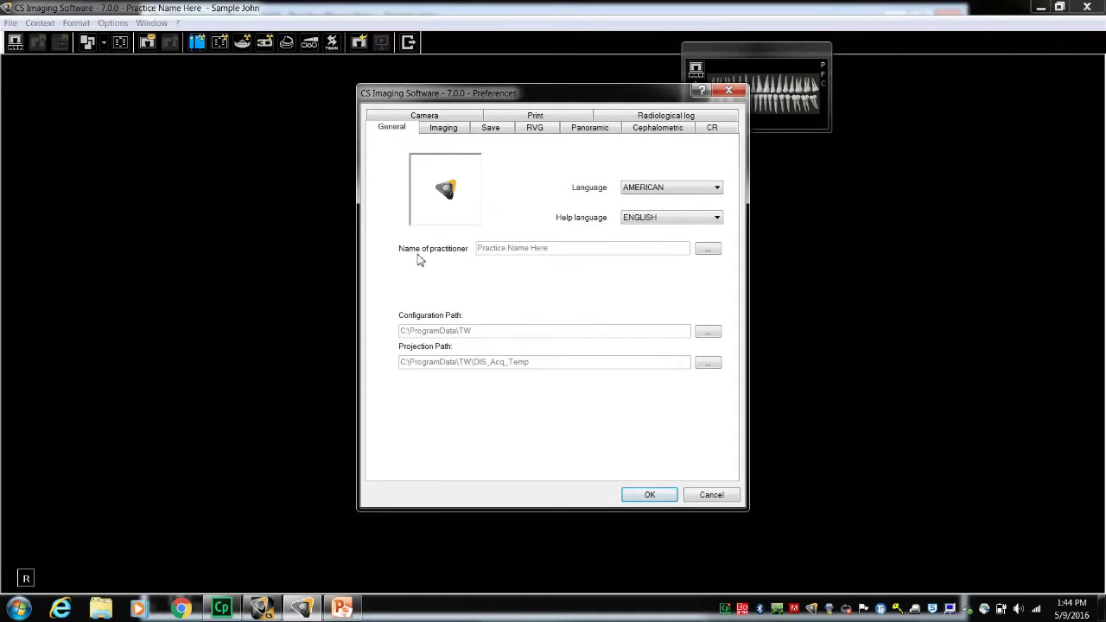
pyautogui.click(708, 250)
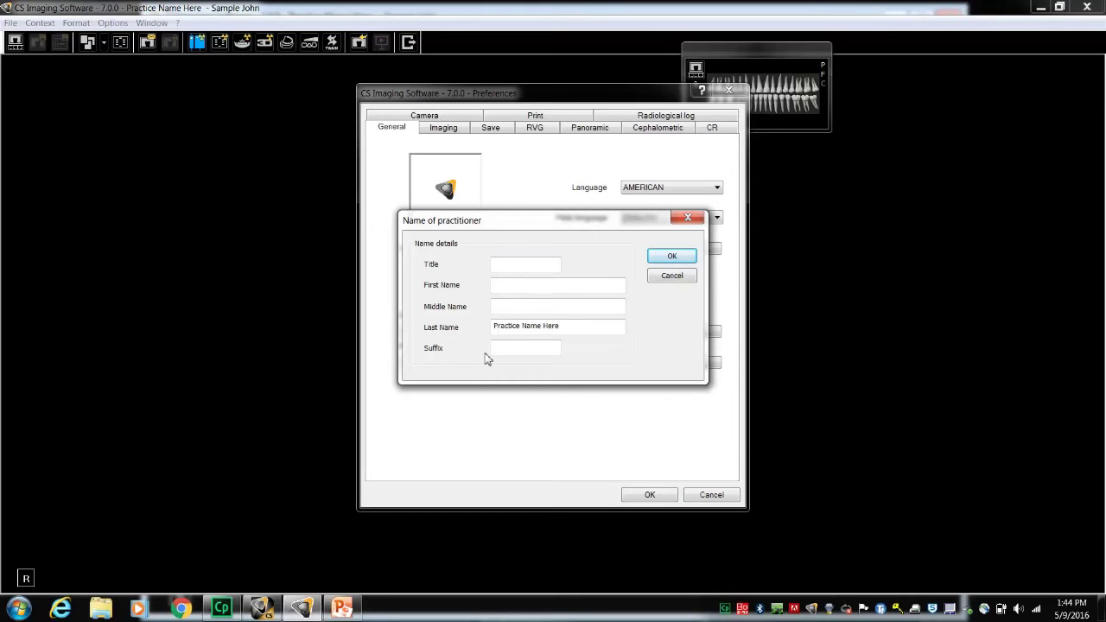
pyautogui.moveTo(567, 326); pyautogui.dragTo(441, 327)
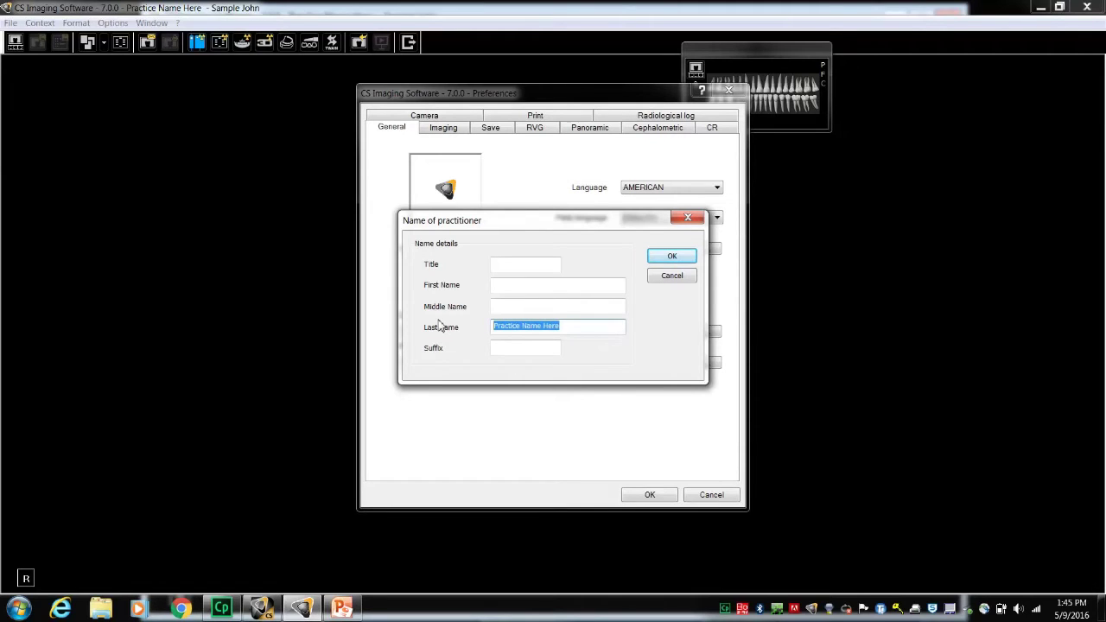
pyautogui.click(668, 259)
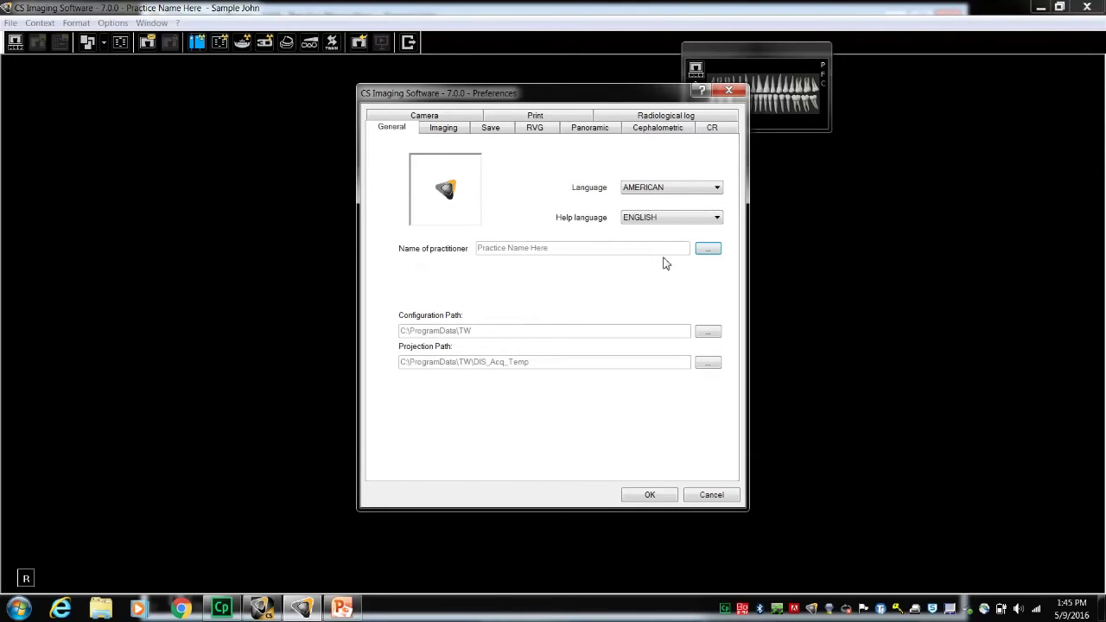
pyautogui.click(649, 498)
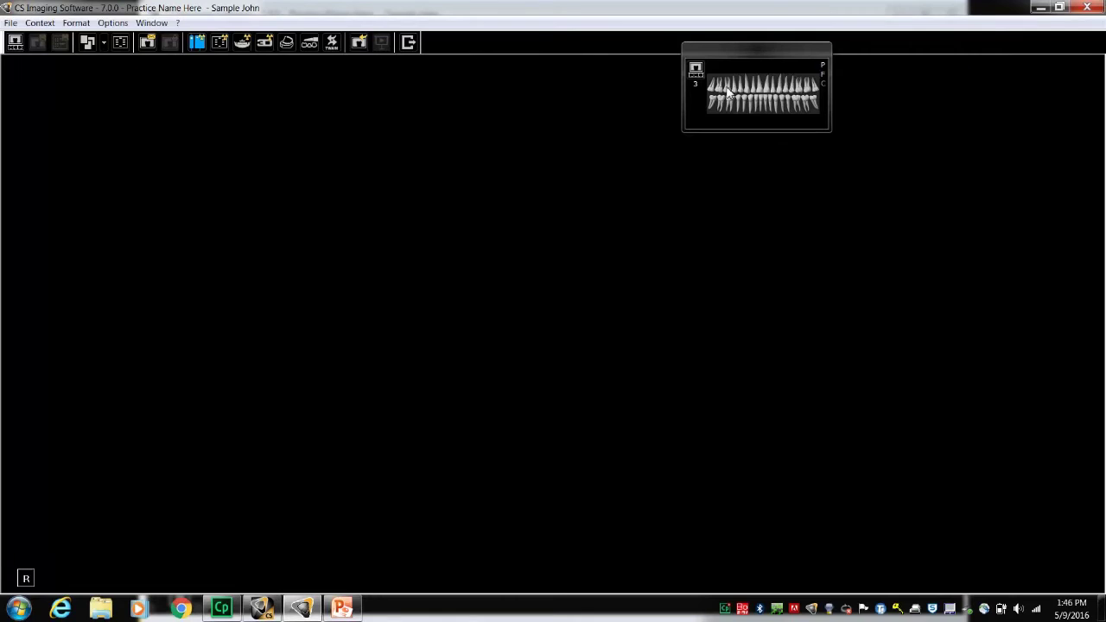
# Open the second, third and fourth 01/16/2009 bitewing images listed for tooth #3 together
pyautogui.click(728, 93)
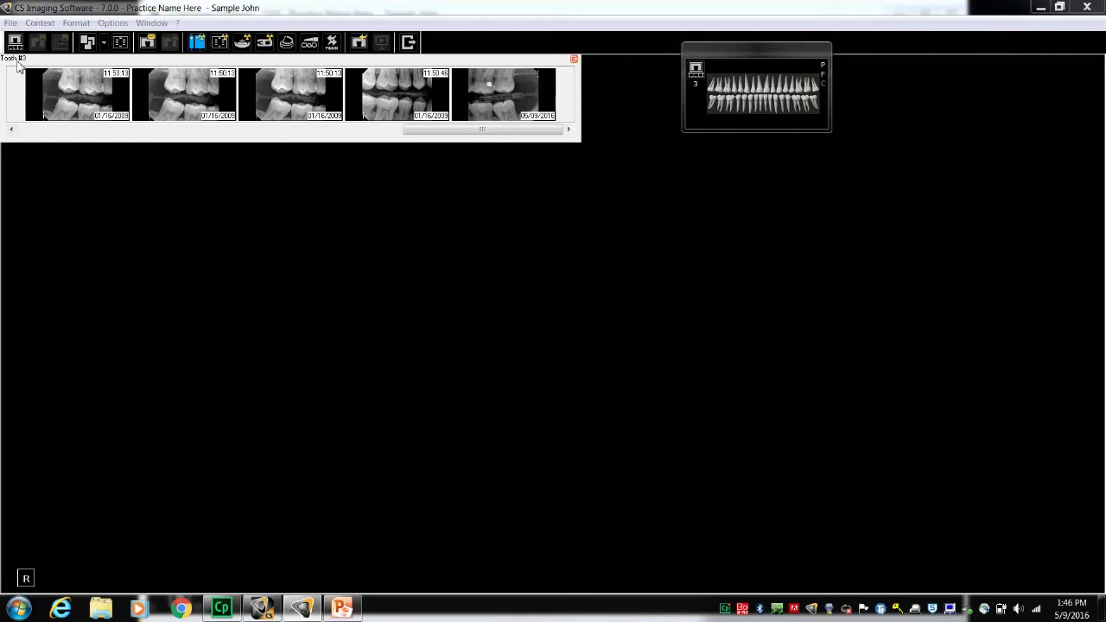
pyautogui.click(190, 110)
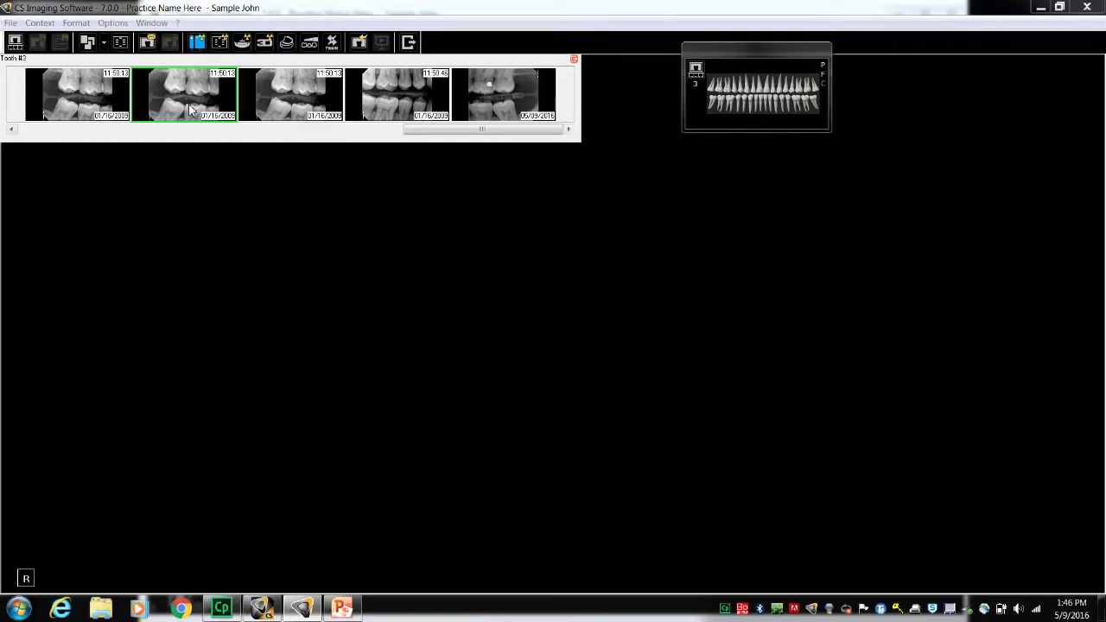
pyautogui.keyDown('ctrl'); pyautogui.click(304, 104); pyautogui.keyUp('ctrl')
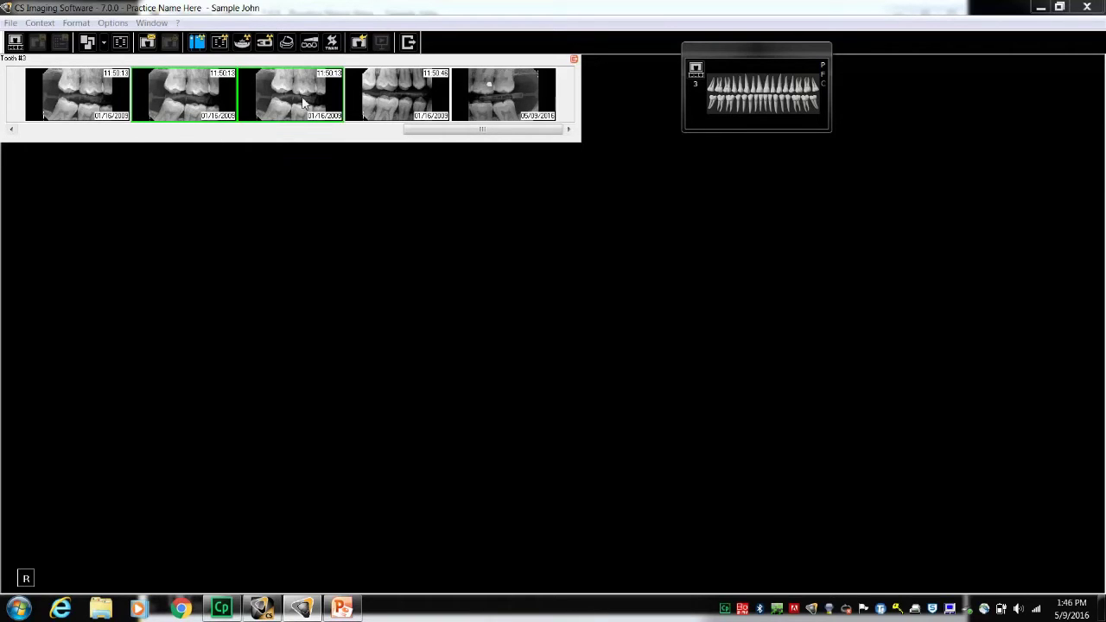
pyautogui.doubleClick(396, 103)
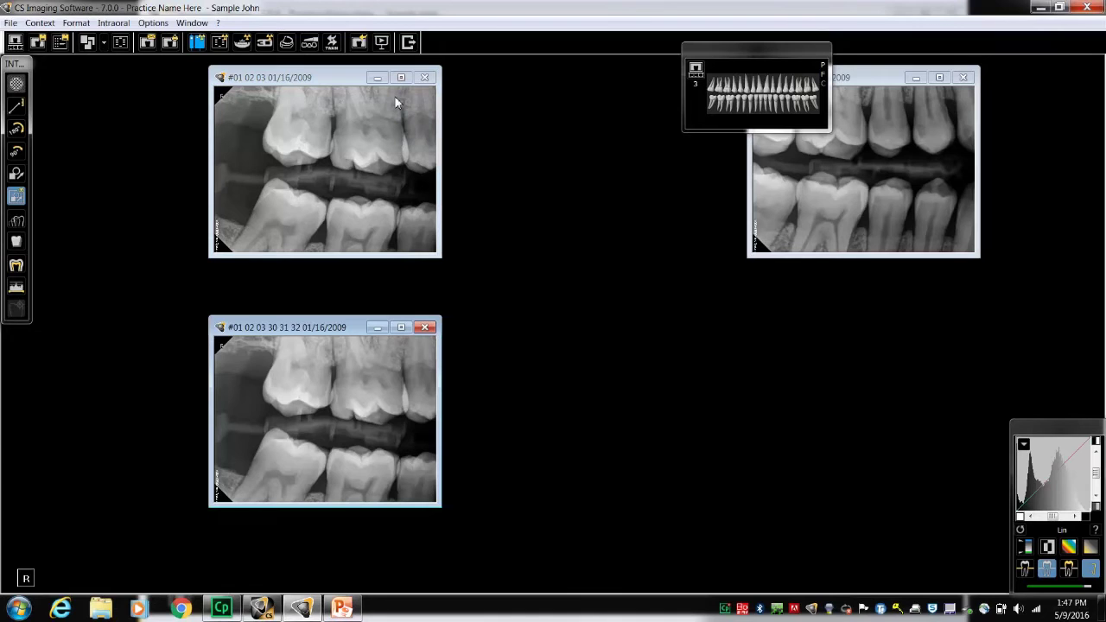
# Move the tooth chart between the open images and open the panoramic image dated 11/04/2008
pyautogui.moveTo(826, 69); pyautogui.dragTo(631, 102)
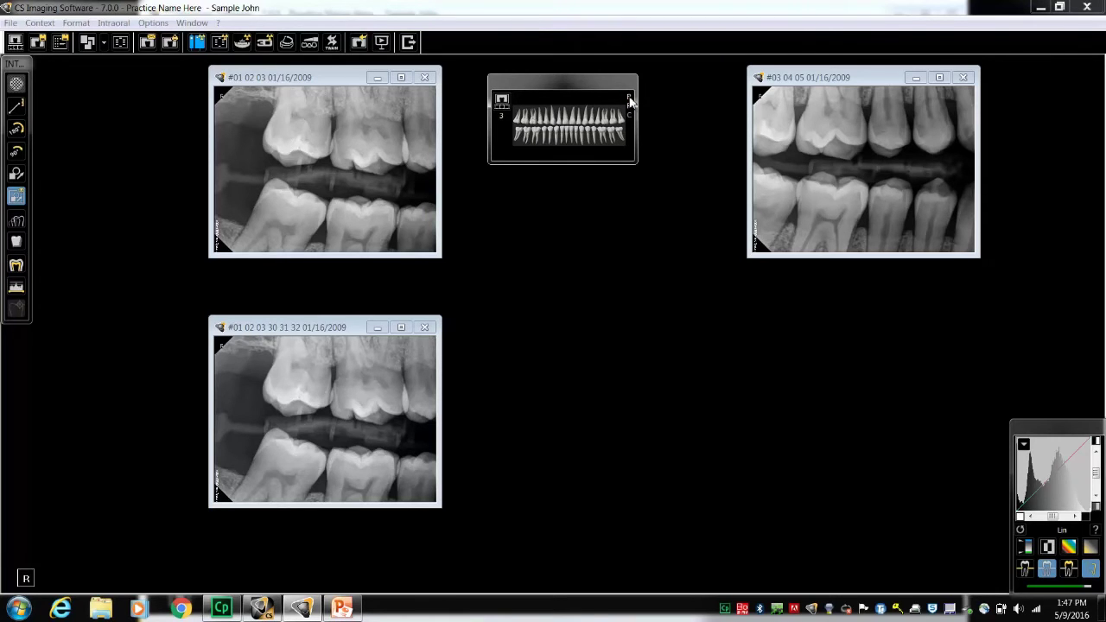
pyautogui.click(629, 100)
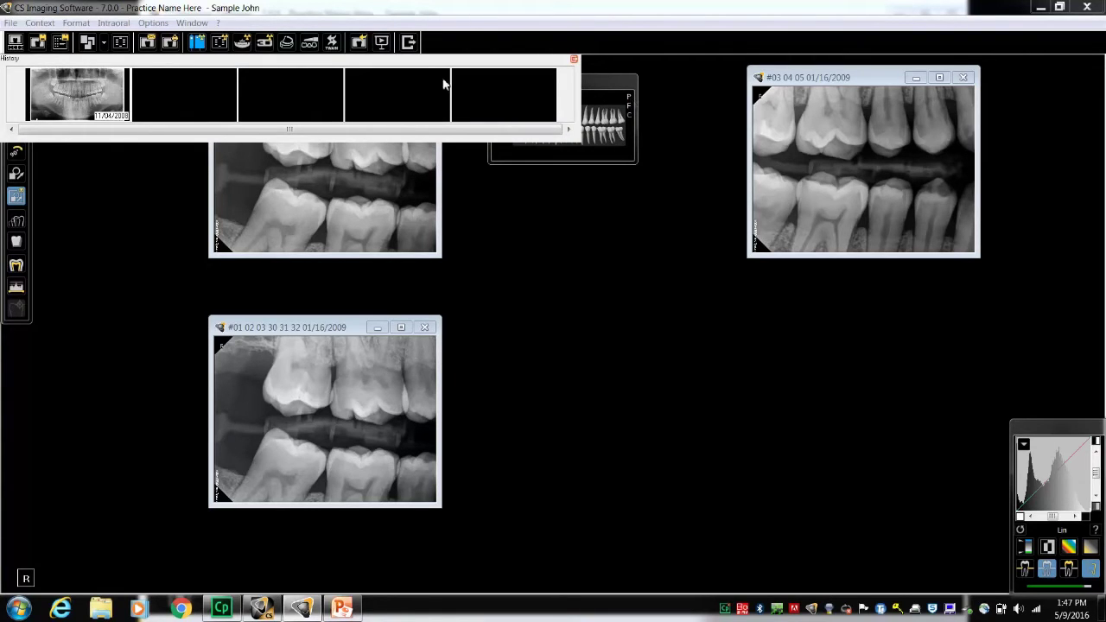
pyautogui.click(85, 95)
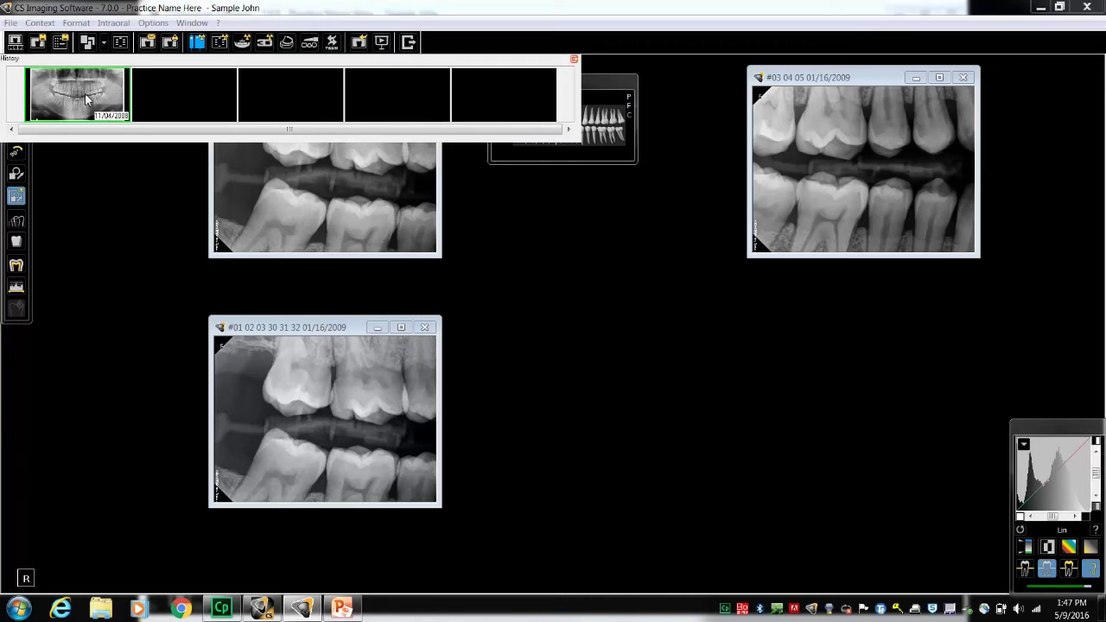
pyautogui.doubleClick(85, 94)
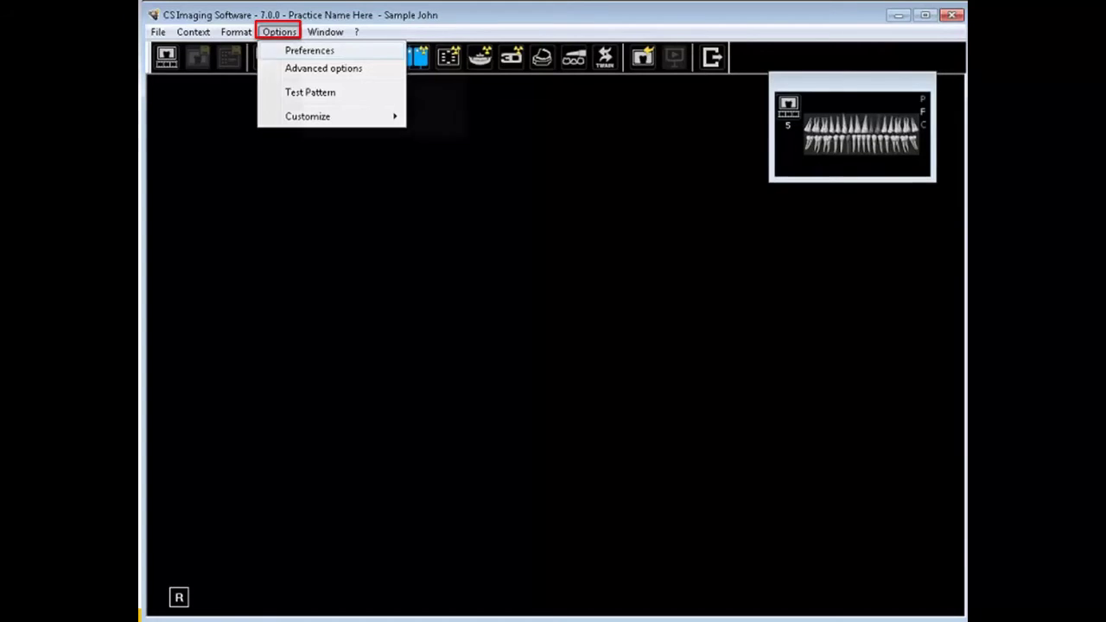
pyautogui.press('Right')
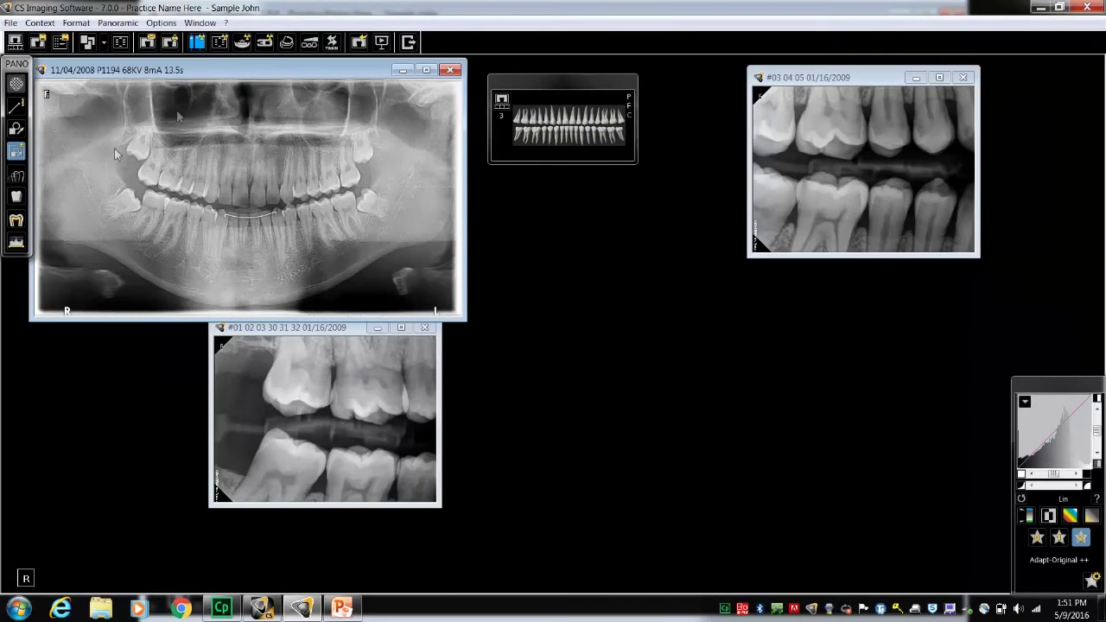
# Move the PANO toolbar, image-processing panel and tooth chart onto the panoramic image, collapsing the processing panel's histogram
pyautogui.moveTo(16, 82); pyautogui.dragTo(286, 156)
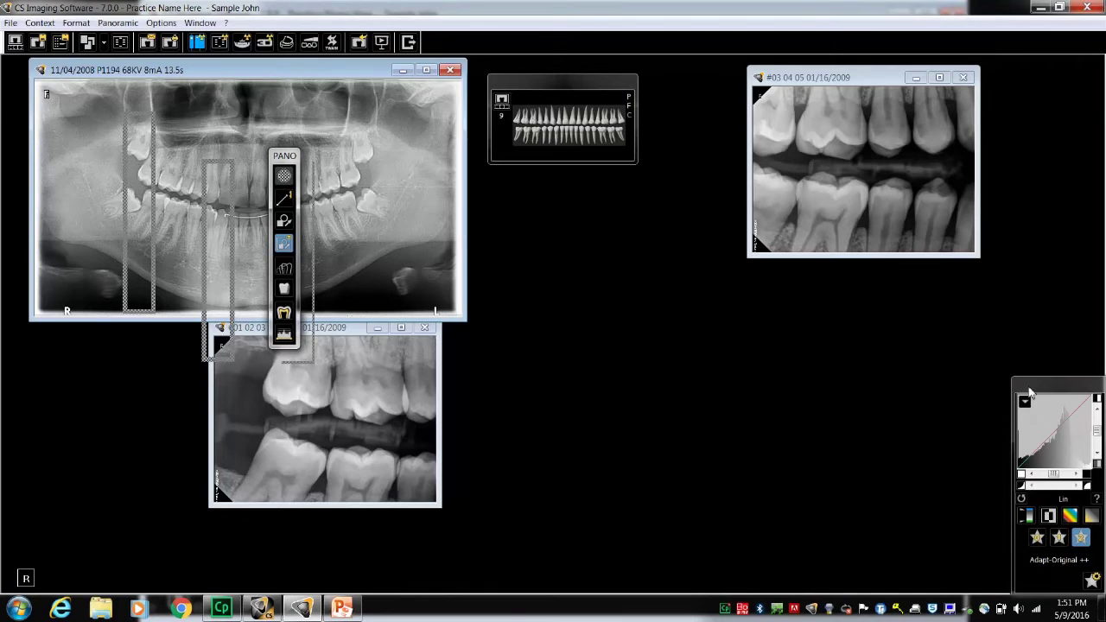
pyautogui.moveTo(1029, 391); pyautogui.dragTo(414, 214)
pyautogui.click(415, 213)
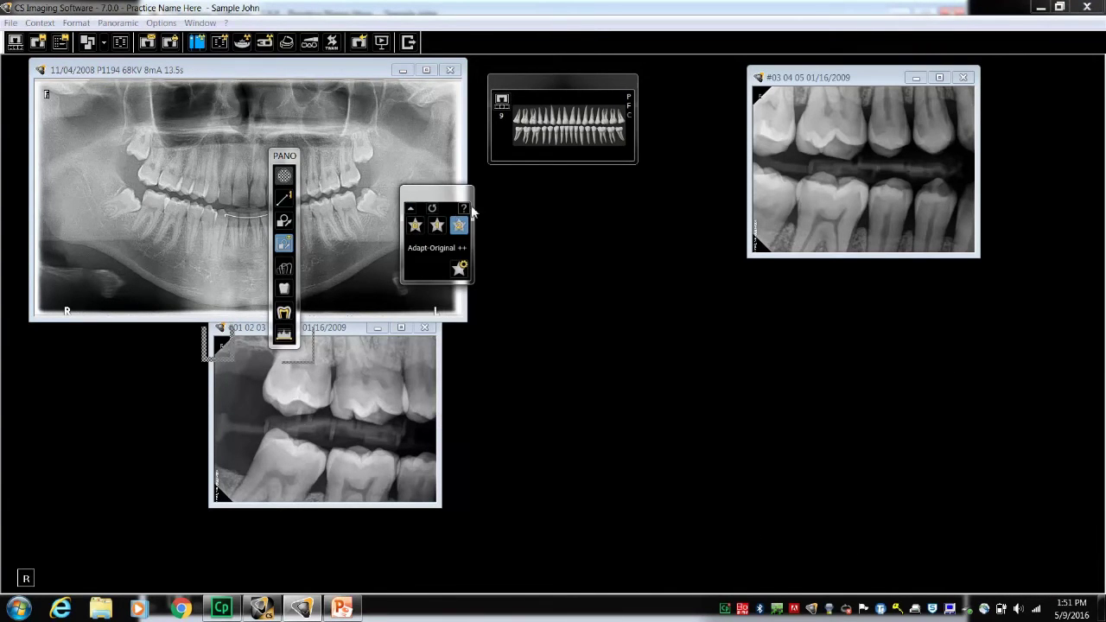
pyautogui.moveTo(540, 85); pyautogui.dragTo(381, 97)
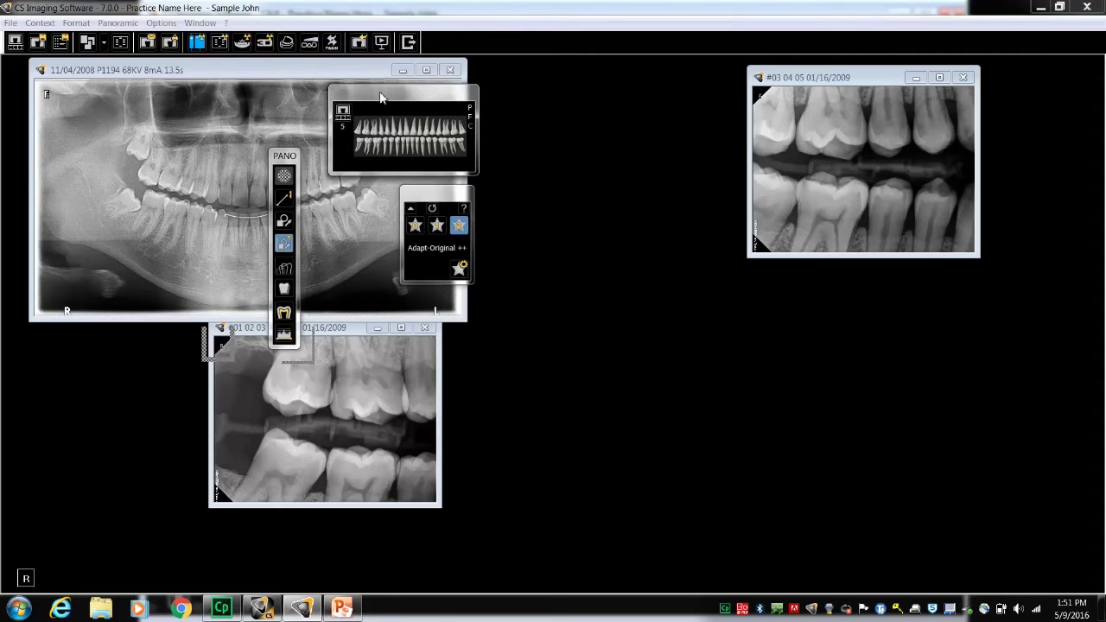
# Return the floating toolbars to their default positions
pyautogui.click(204, 25)
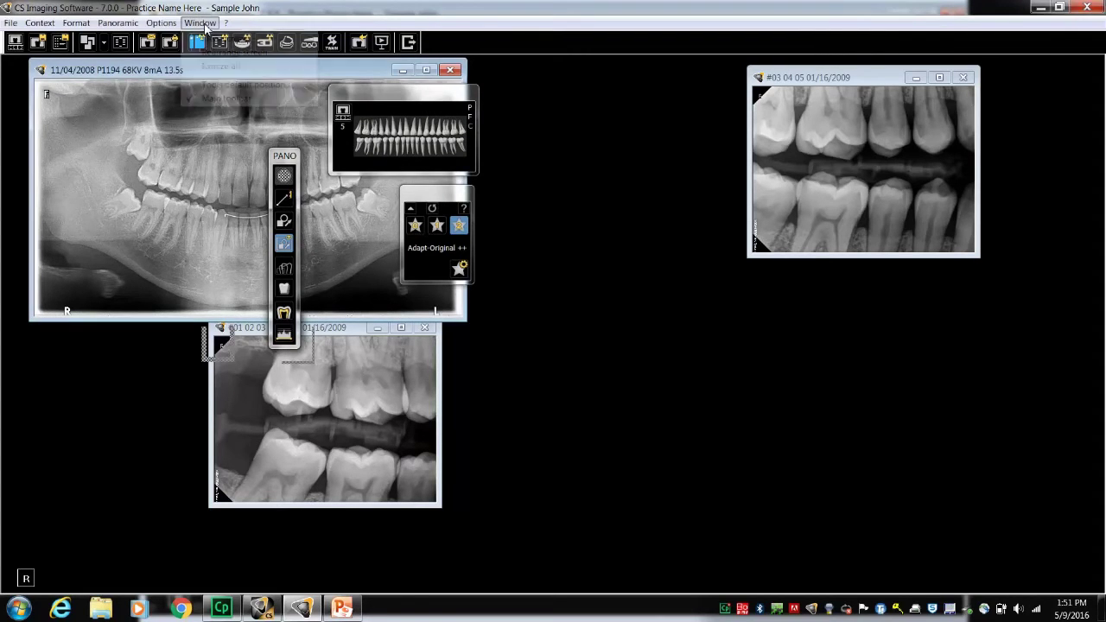
pyautogui.click(220, 85)
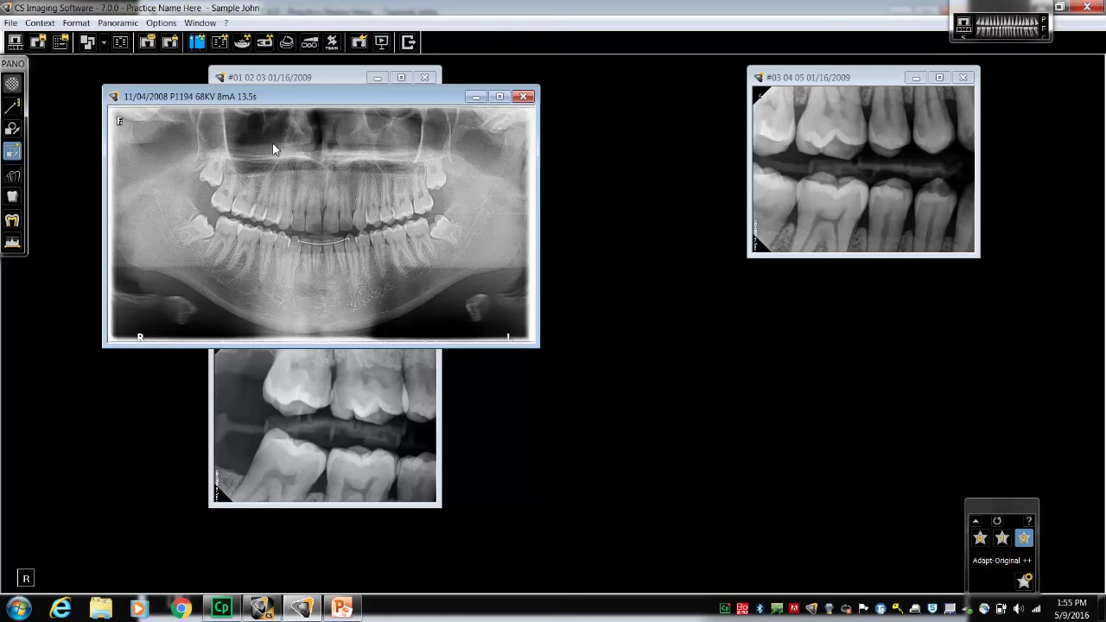
# Preview the printout of the panoramic image without printing it
pyautogui.click(172, 46)
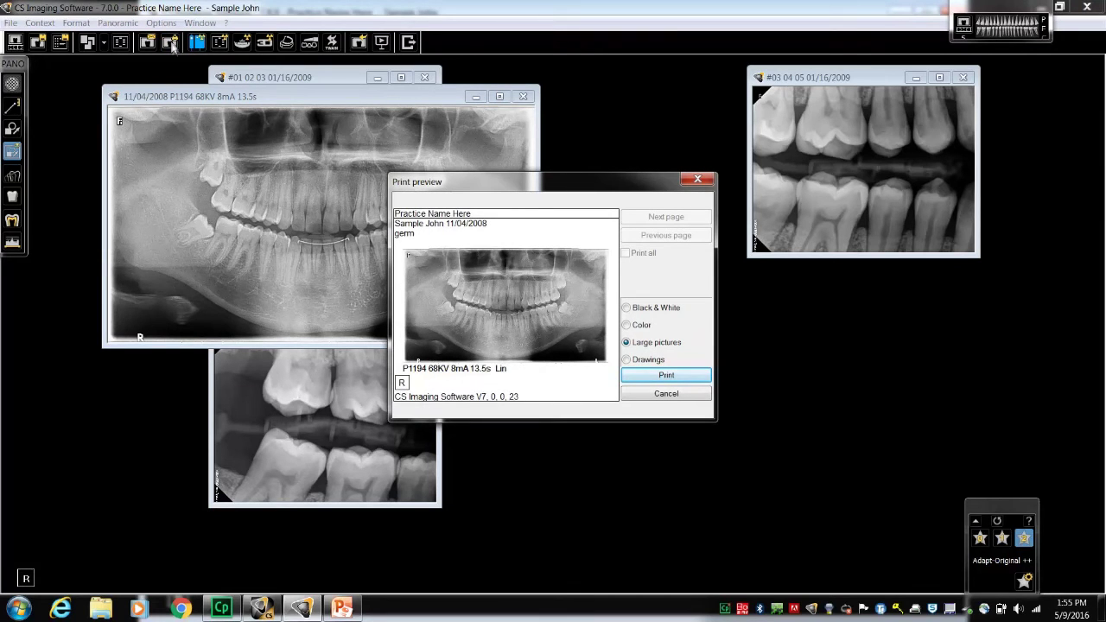
pyautogui.click(667, 397)
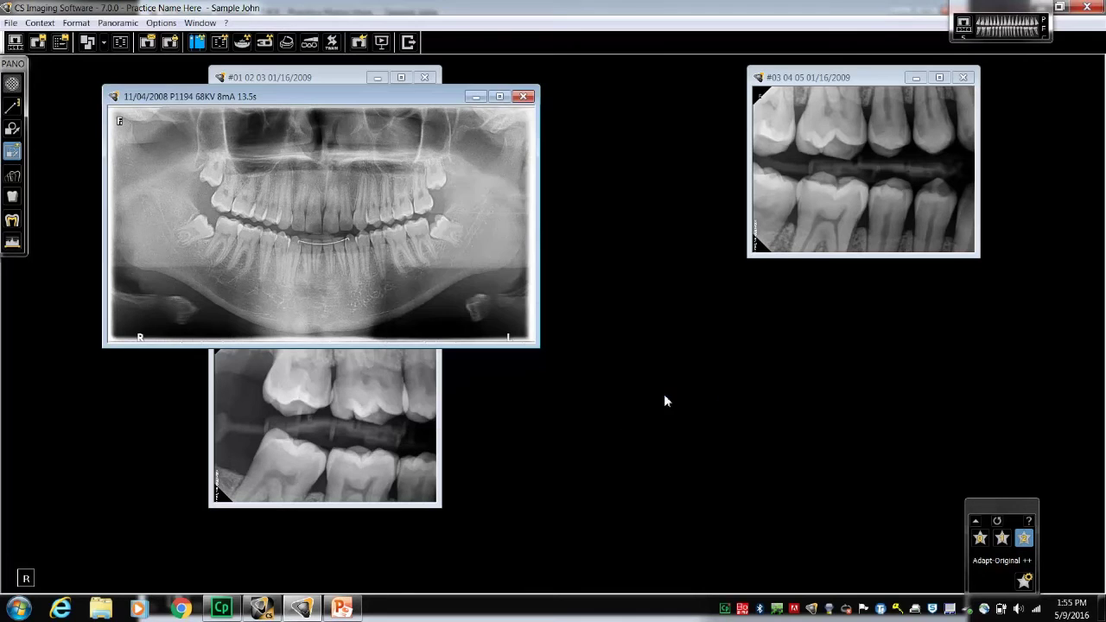
pyautogui.click(524, 97)
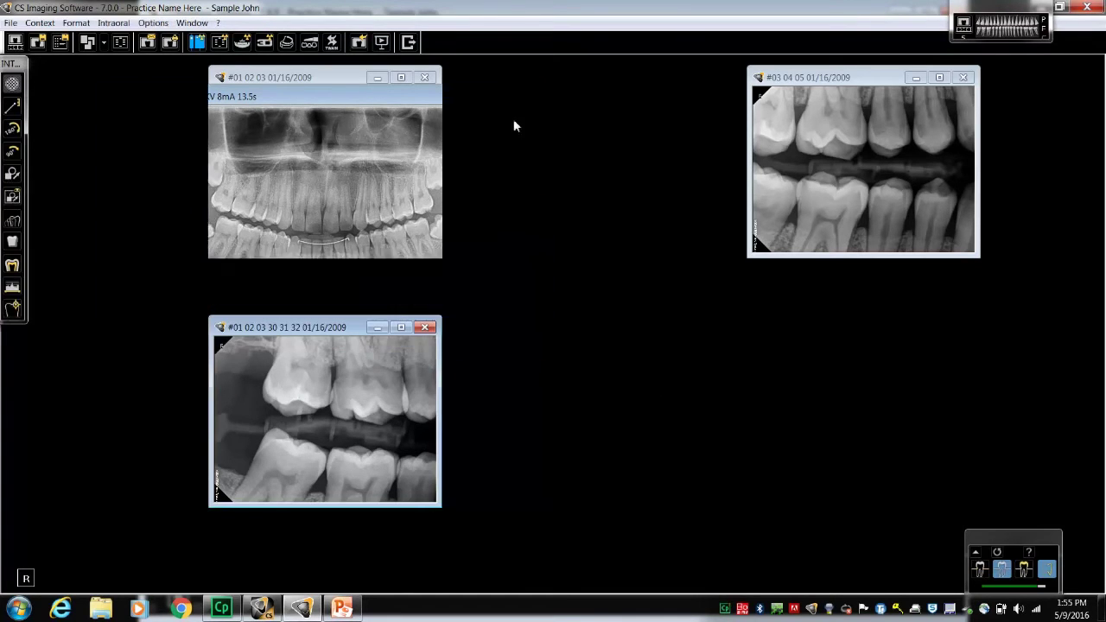
pyautogui.click(425, 325)
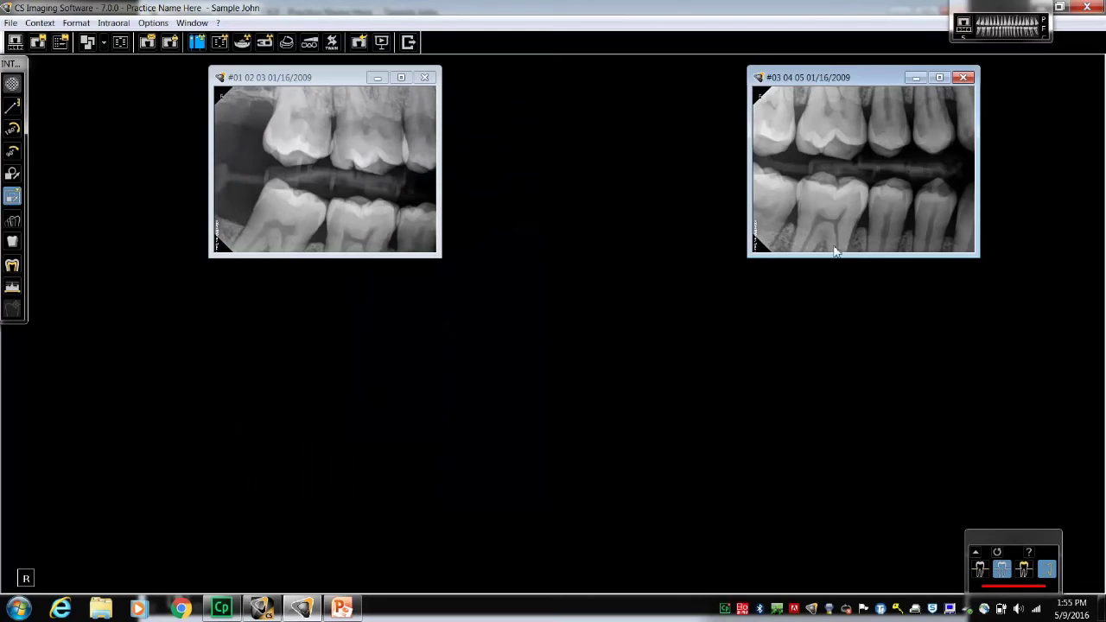
pyautogui.click(968, 78)
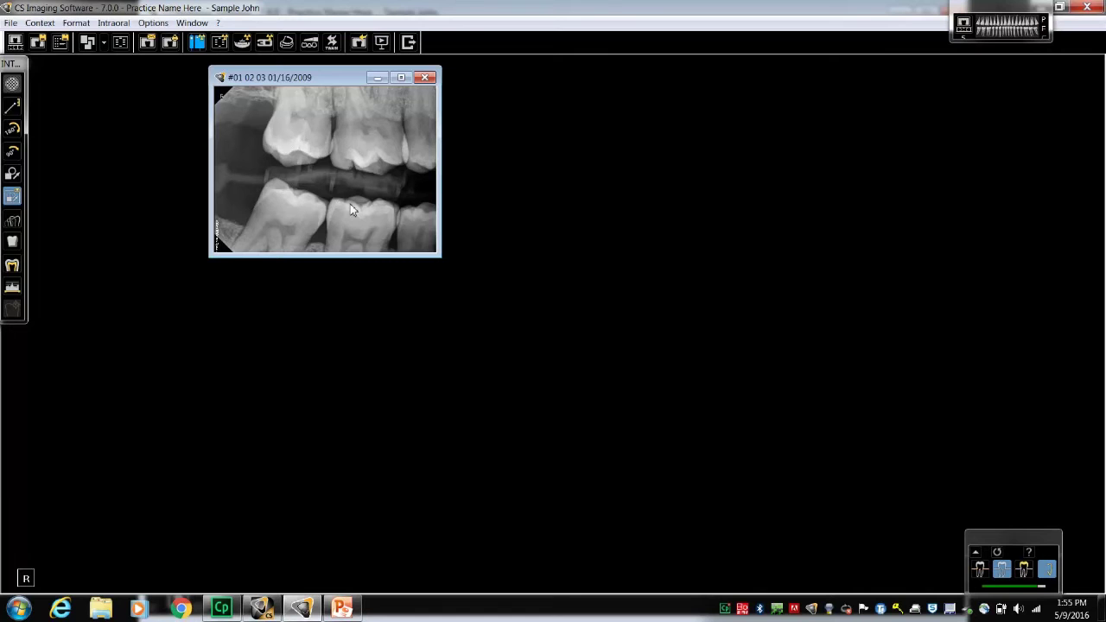
# Preview the printout of the remaining #01 02 03 bitewing twice, cancelling without printing each time
pyautogui.click(172, 43)
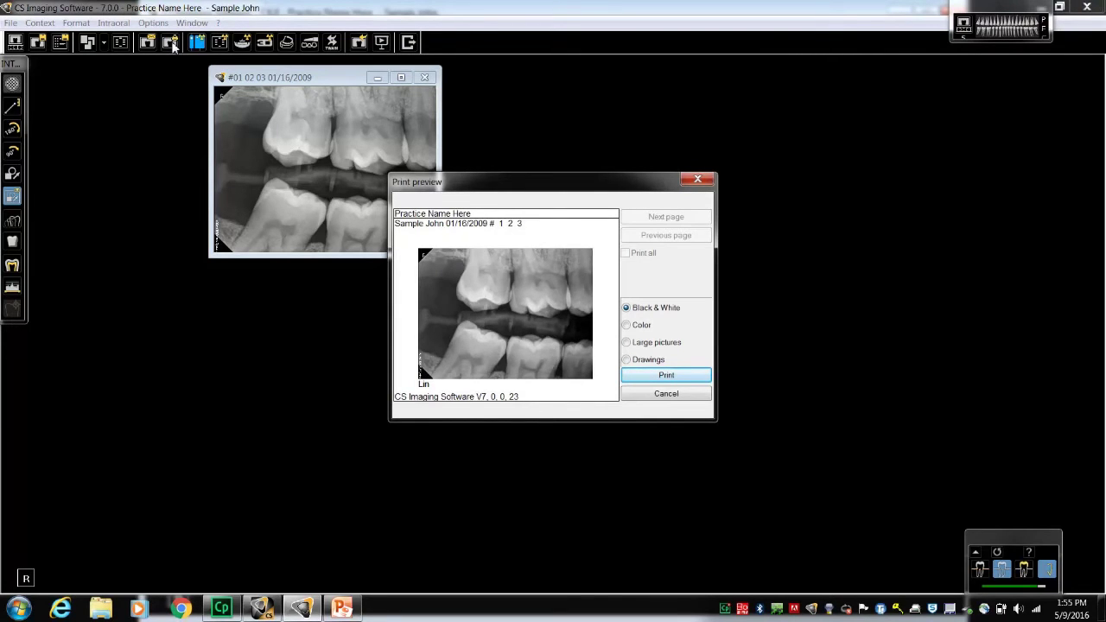
pyautogui.click(657, 395)
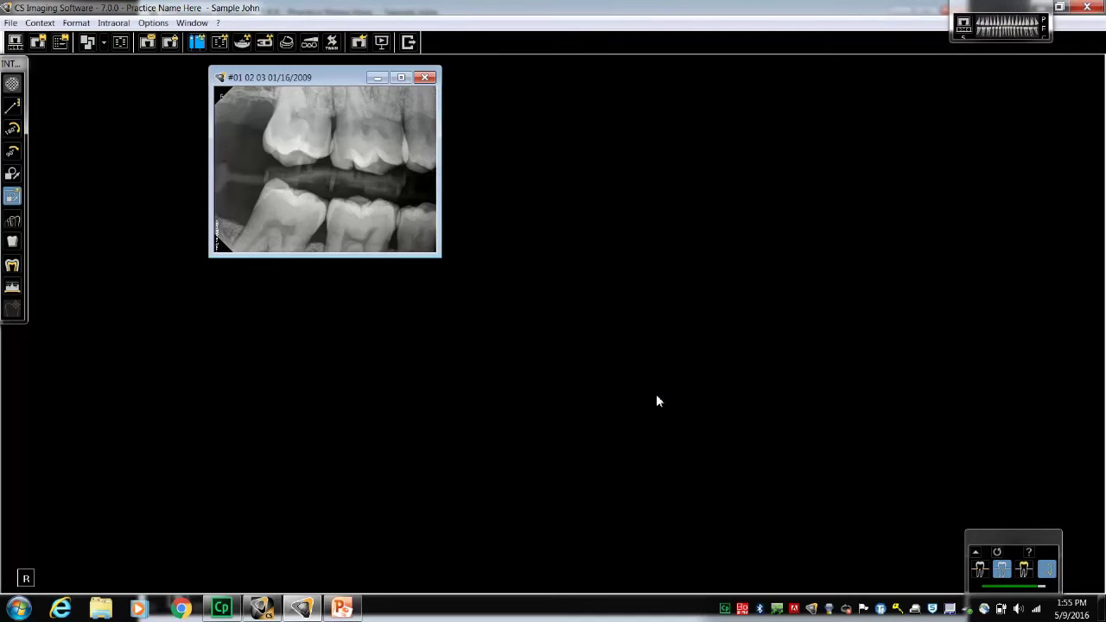
pyautogui.click(350, 154)
pyautogui.click(171, 46)
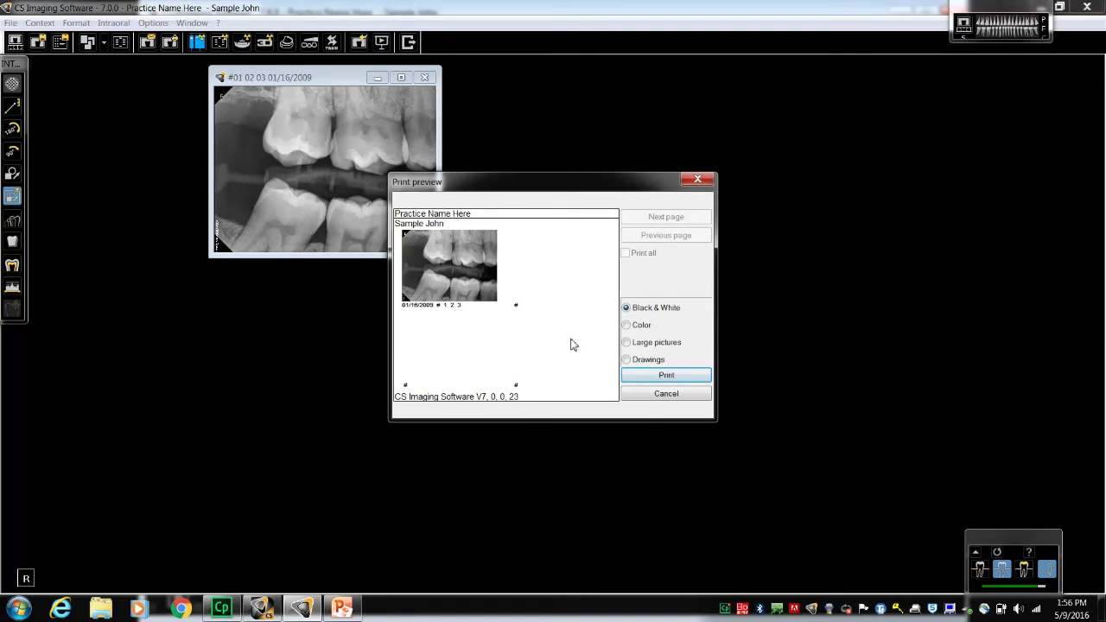
pyautogui.click(661, 399)
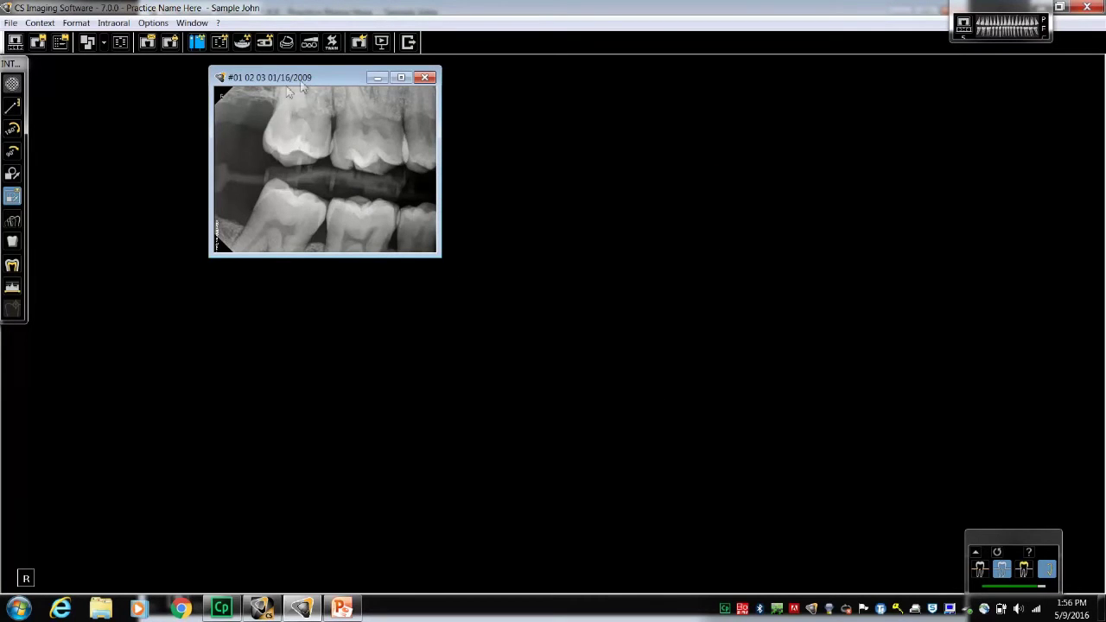
# Shift the bitewing image within the workspace and preview the context printout without printing it
pyautogui.moveTo(290, 92); pyautogui.dragTo(216, 103)
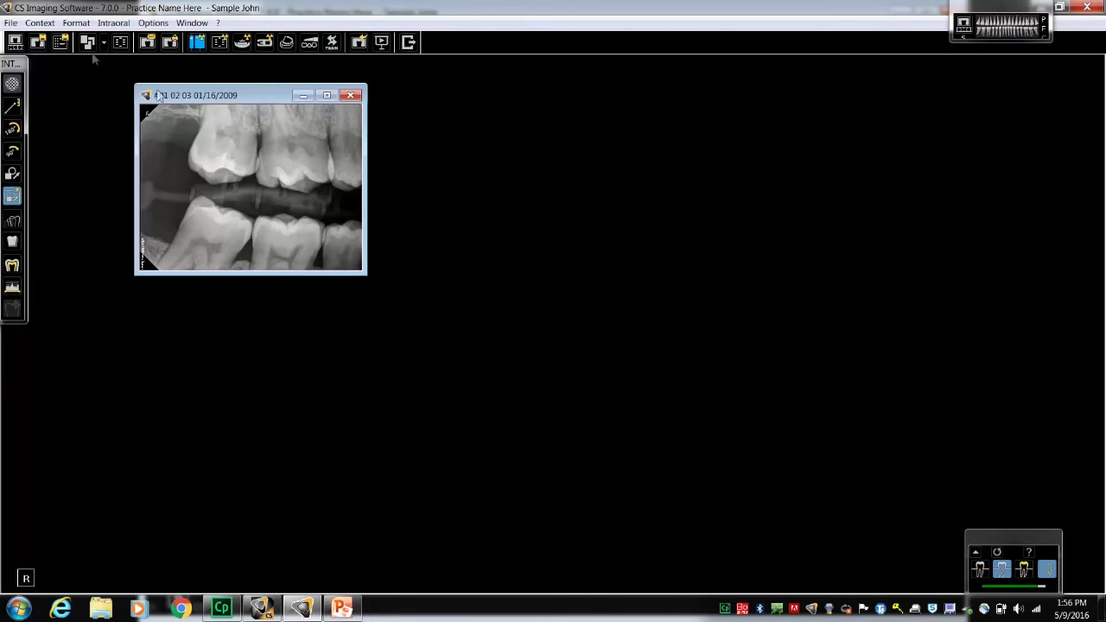
pyautogui.click(40, 24)
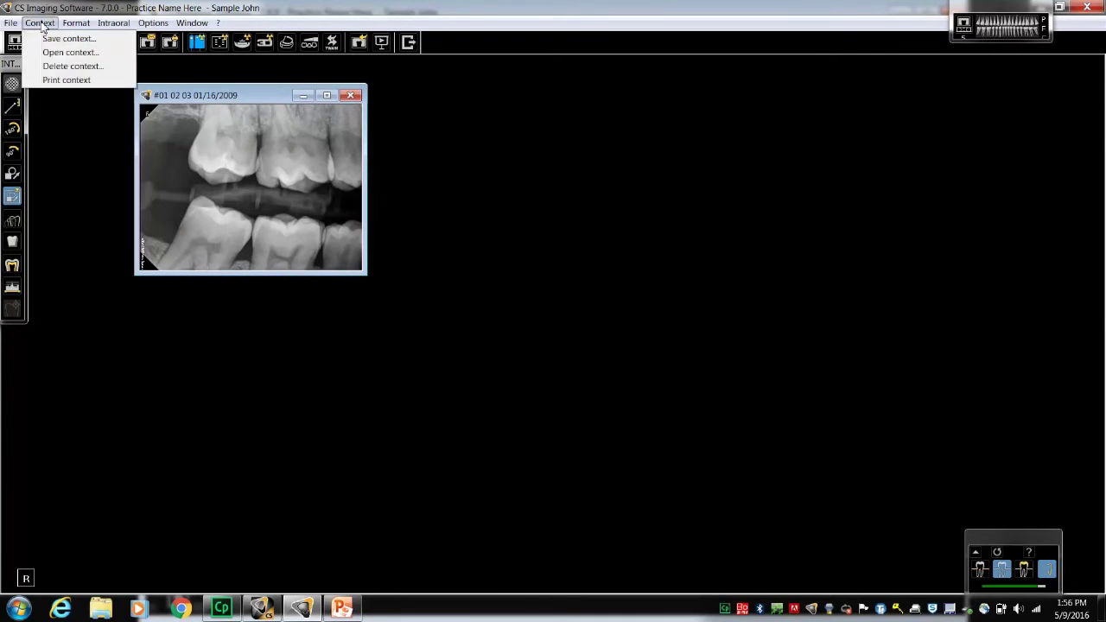
pyautogui.click(75, 80)
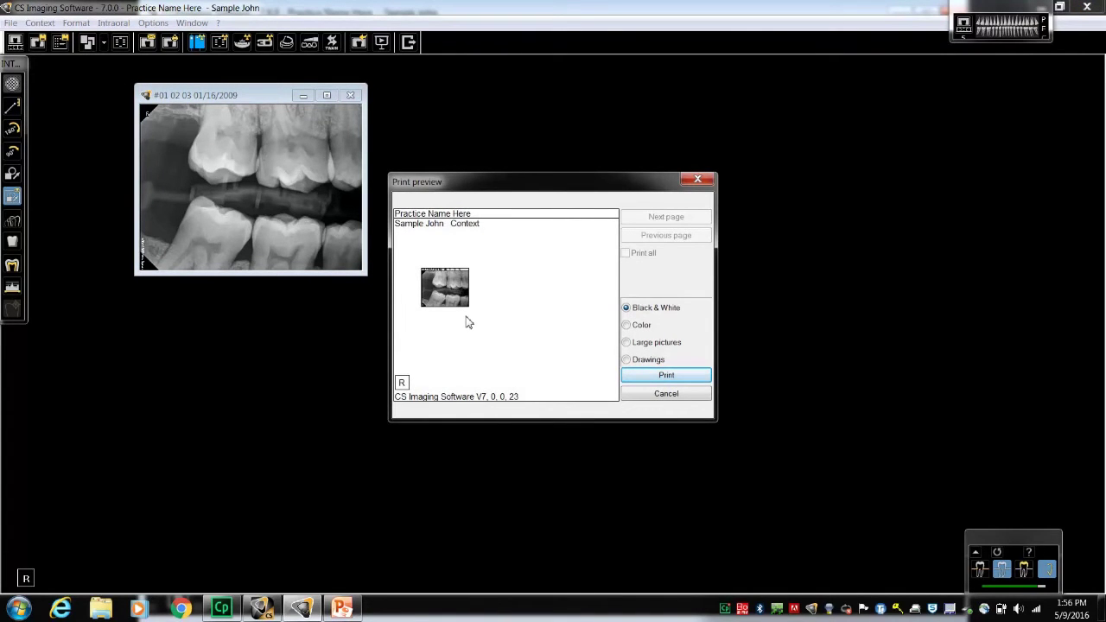
pyautogui.click(679, 397)
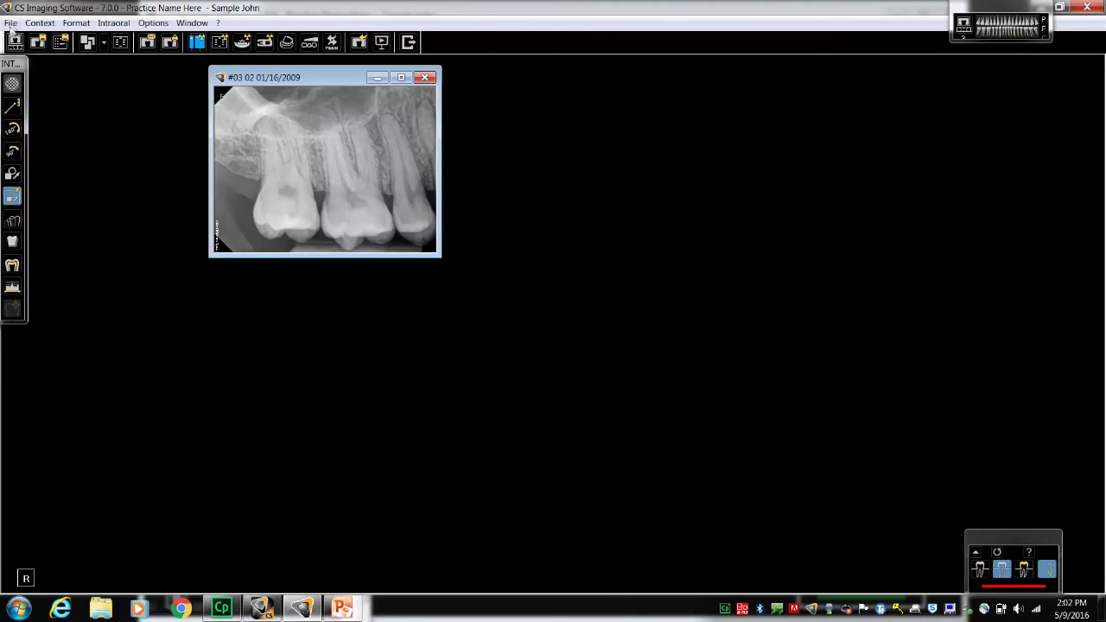
# Try the new-file option and the LM, RM, LP and RP bitewing selections when saving the #03 02 image, then cancel
pyautogui.click(11, 24)
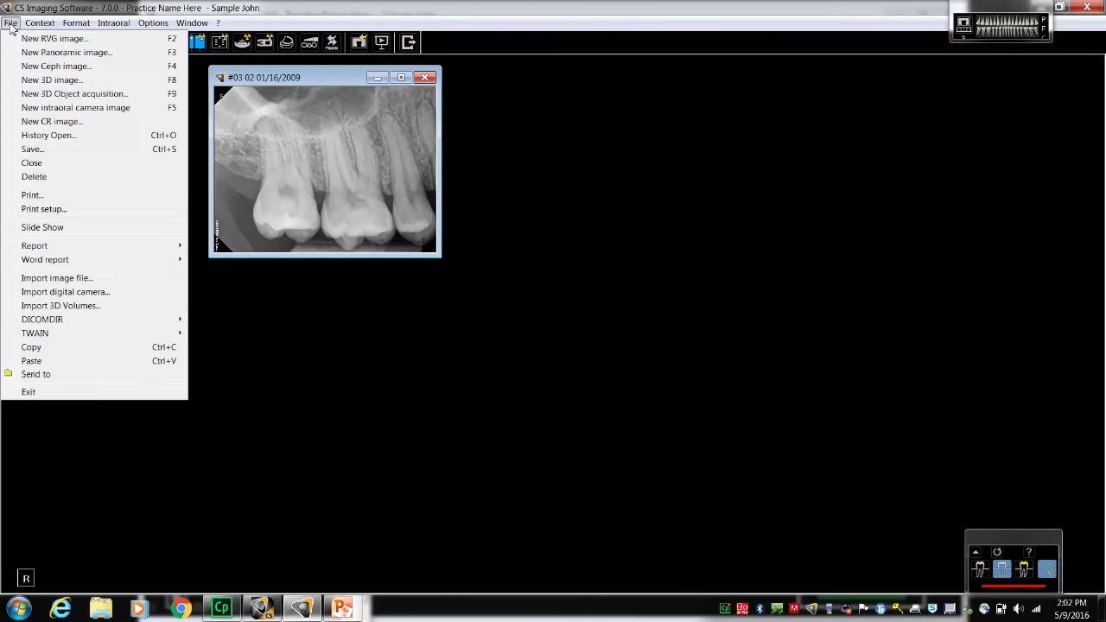
pyautogui.click(33, 150)
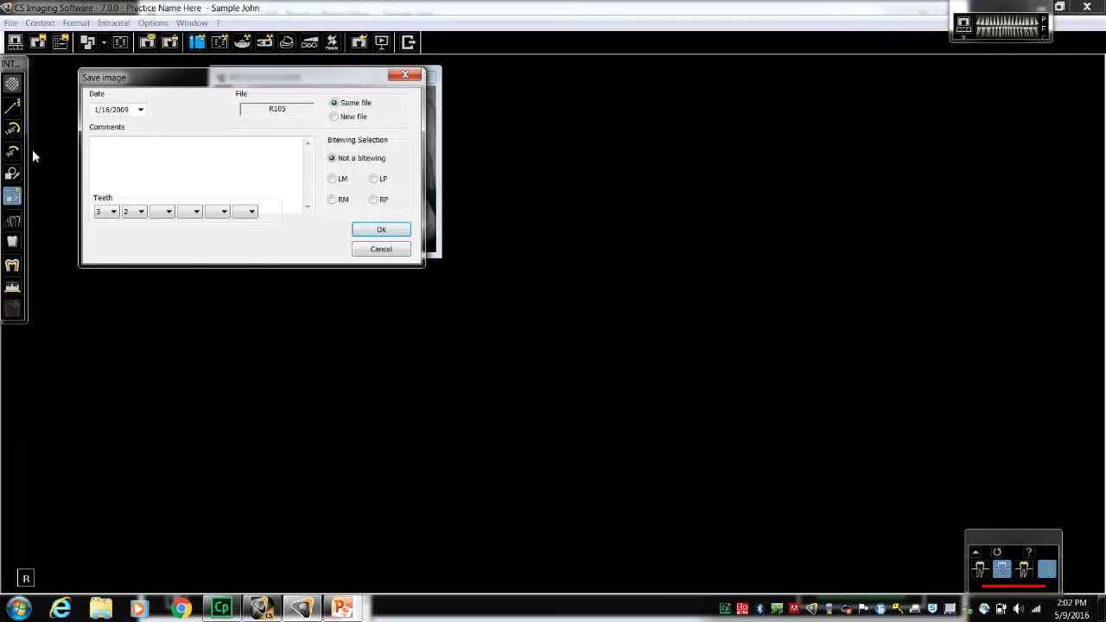
pyautogui.click(121, 152)
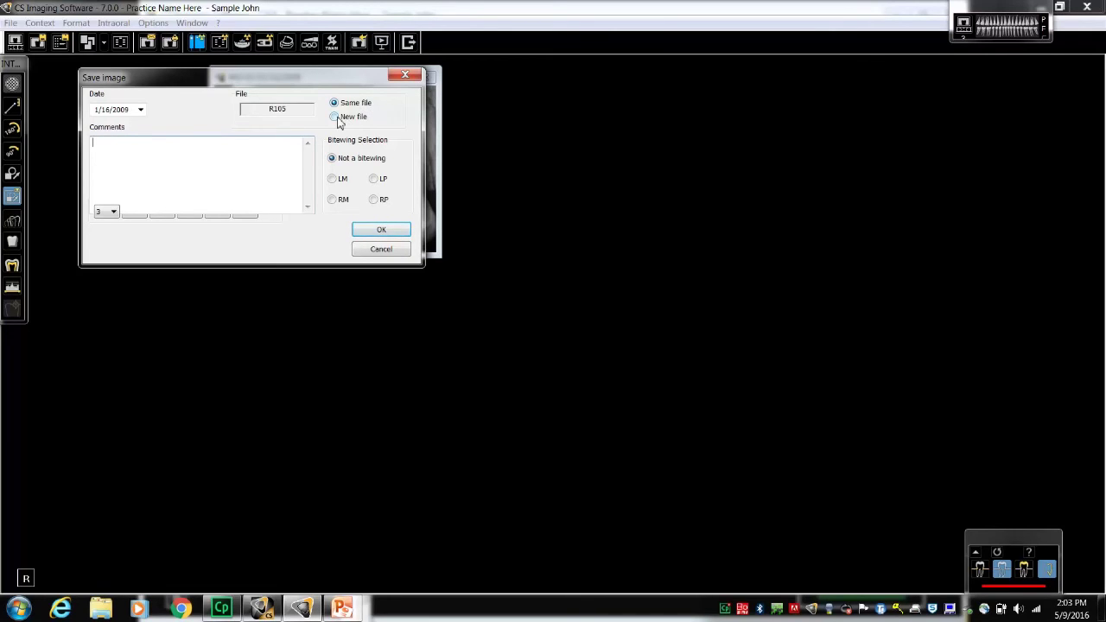
pyautogui.click(336, 118)
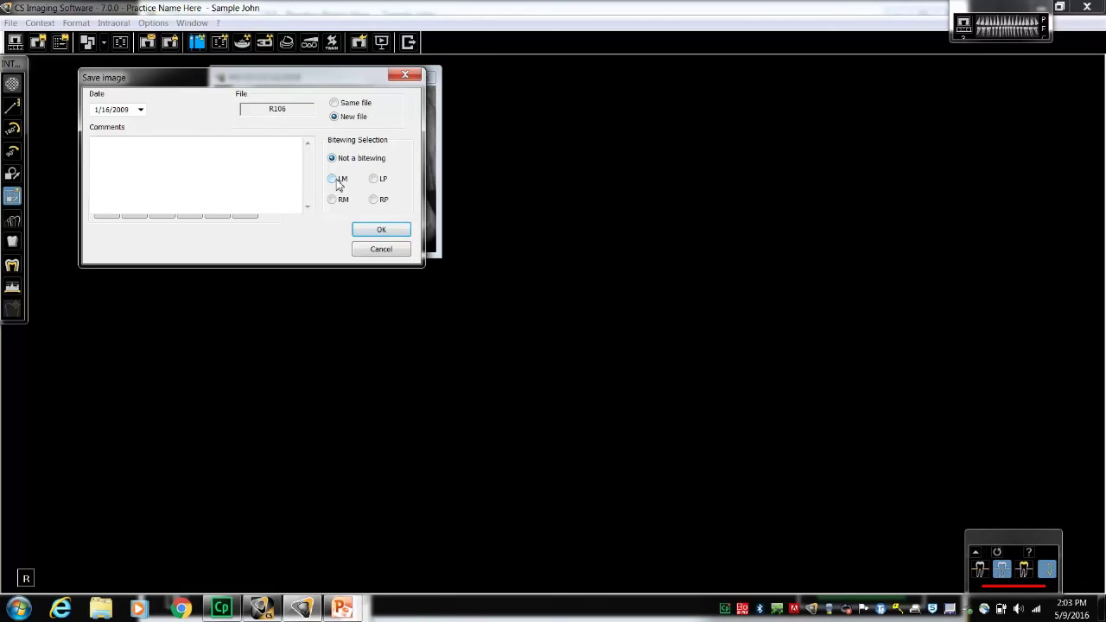
pyautogui.click(337, 183)
pyautogui.click(333, 201)
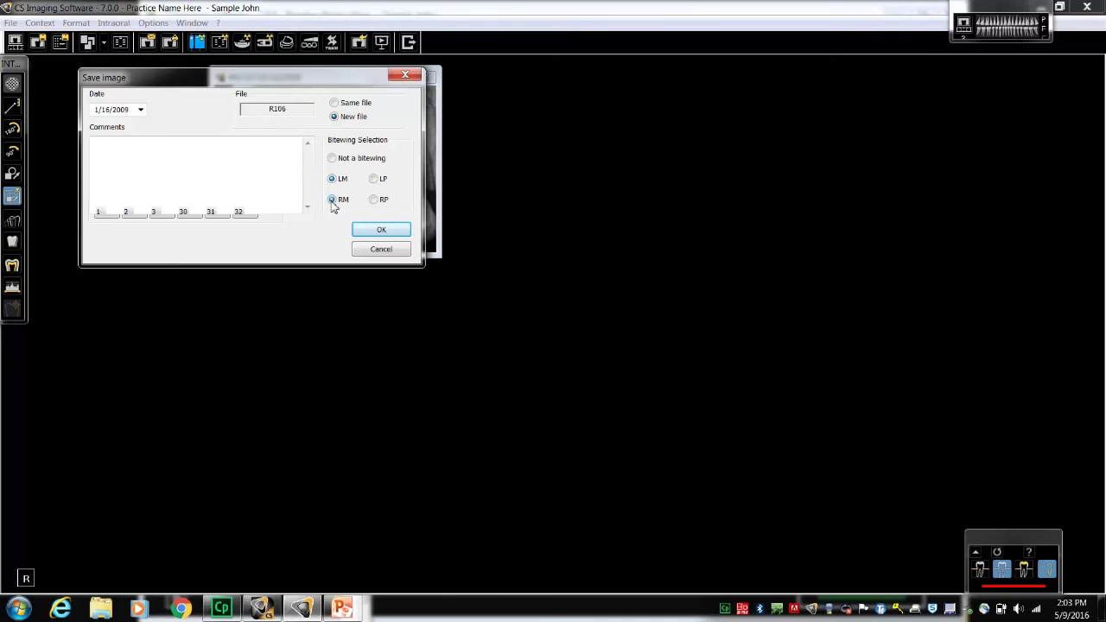
pyautogui.click(374, 179)
pyautogui.click(375, 200)
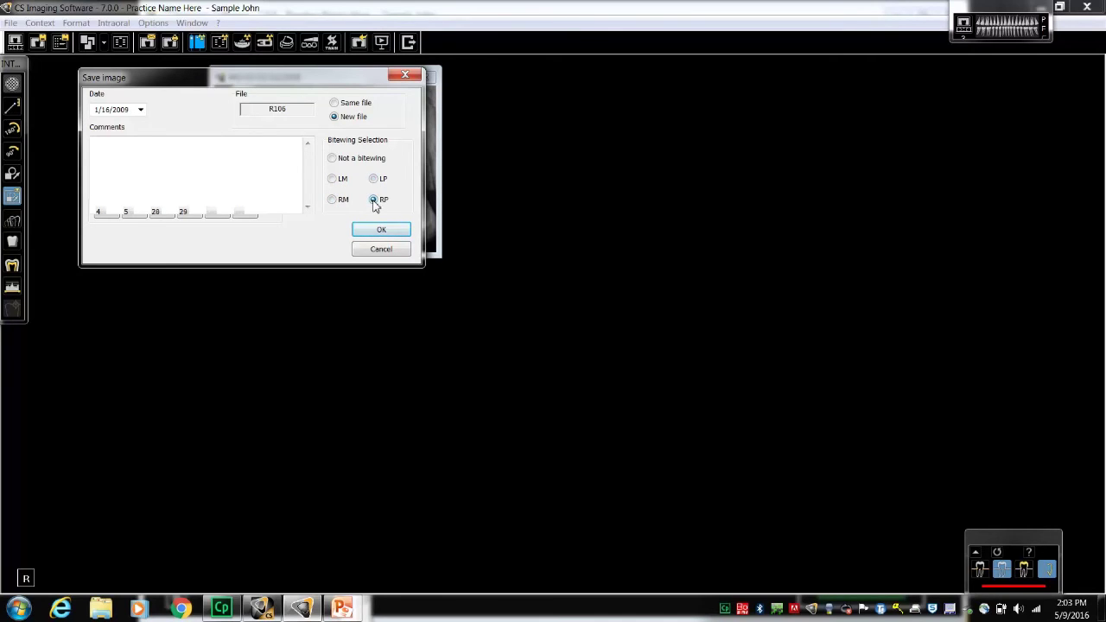
pyautogui.click(335, 163)
pyautogui.click(381, 250)
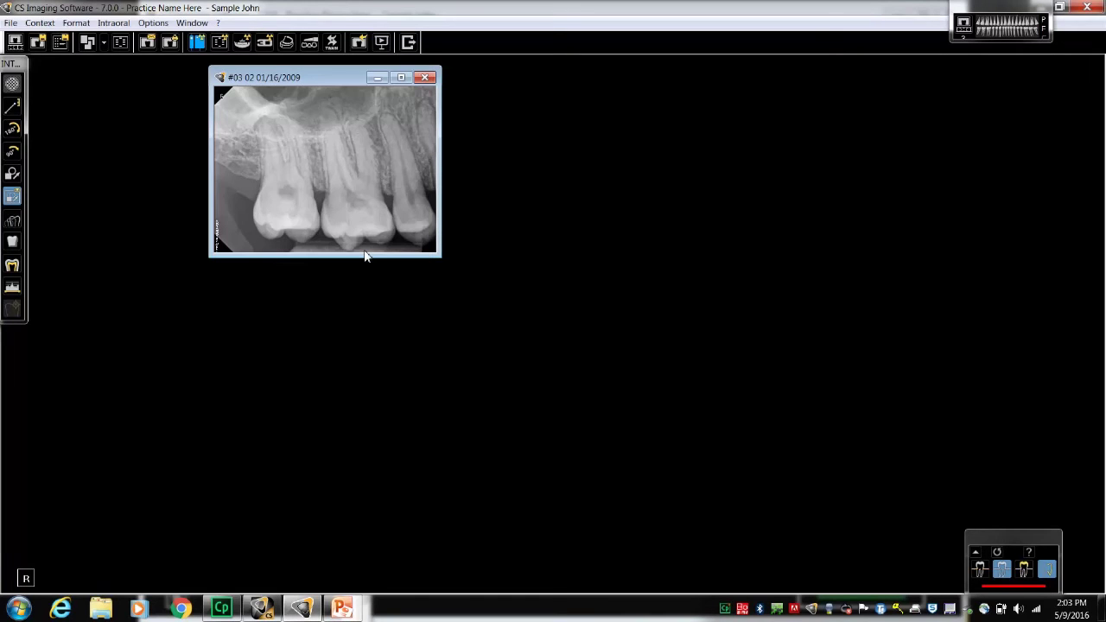
# Open the #03 02 image's save options again without saving, and view the image's shortcut commands
pyautogui.click(38, 47)
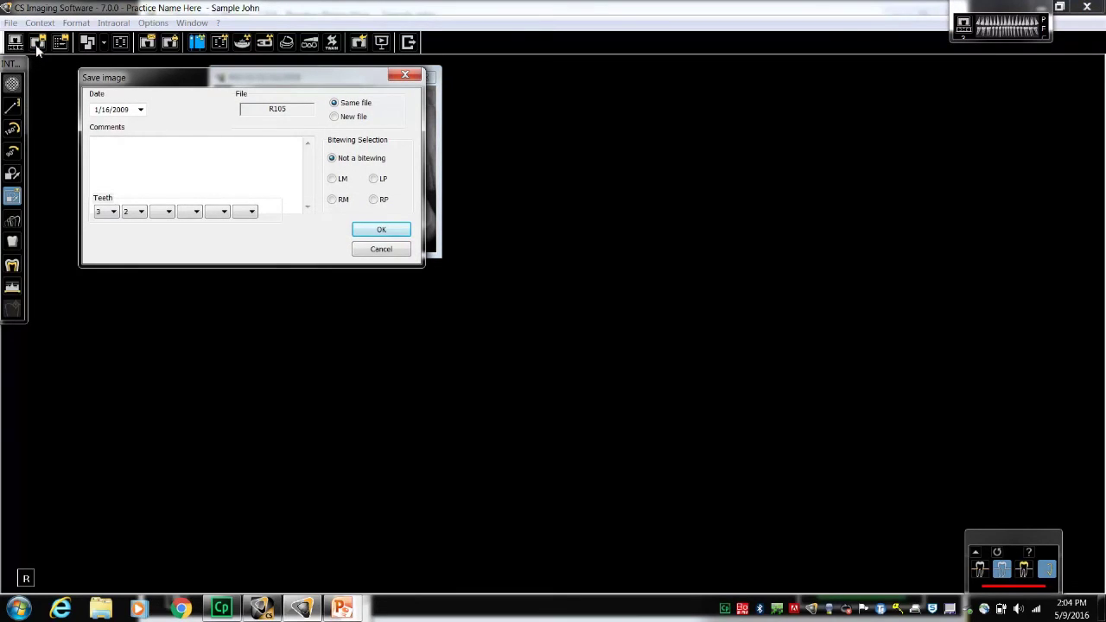
pyautogui.click(382, 249)
pyautogui.rightClick(308, 172)
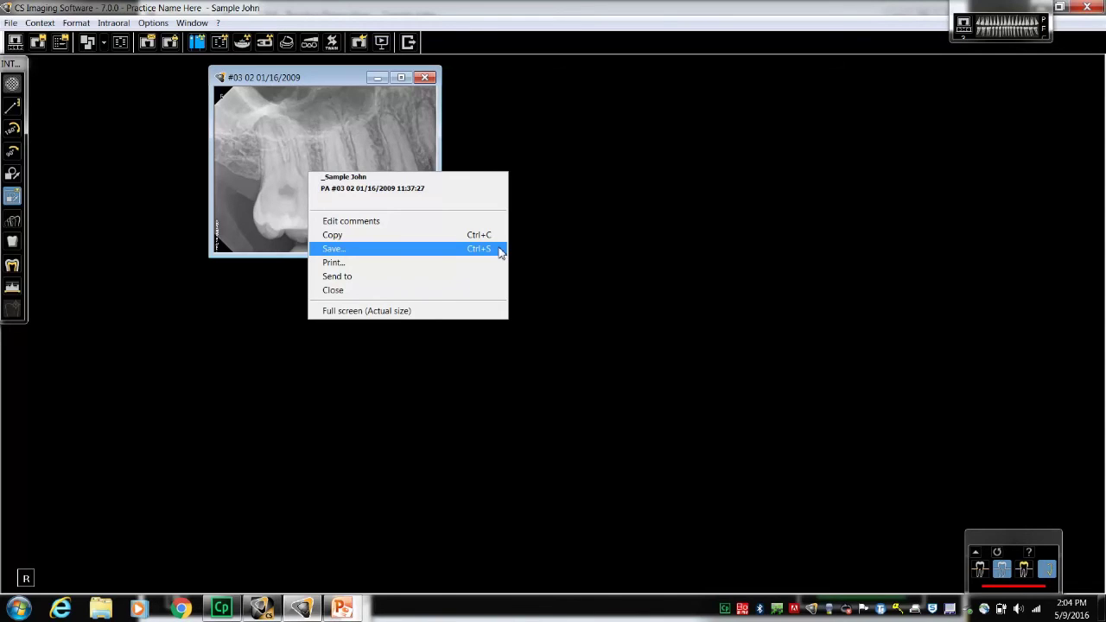
pyautogui.click(561, 261)
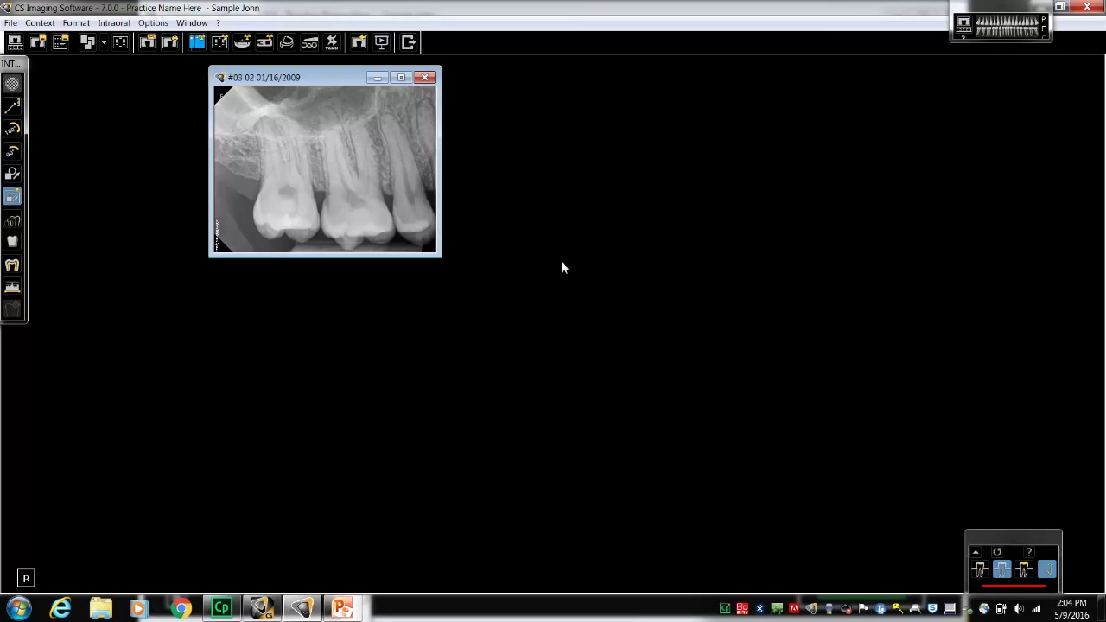
# Relocate and enlarge the tooth chart, and assign the #03 02 image to tooth 2 on it
pyautogui.moveTo(1005, 8); pyautogui.dragTo(628, 29)
pyautogui.moveTo(679, 62); pyautogui.dragTo(823, 136)
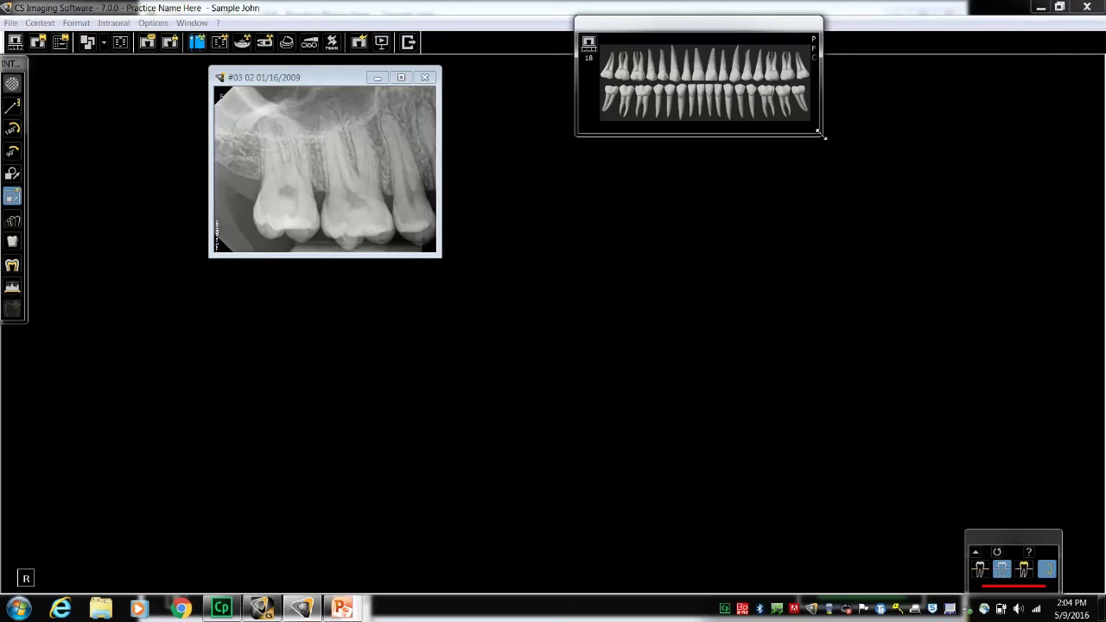
pyautogui.click(320, 179)
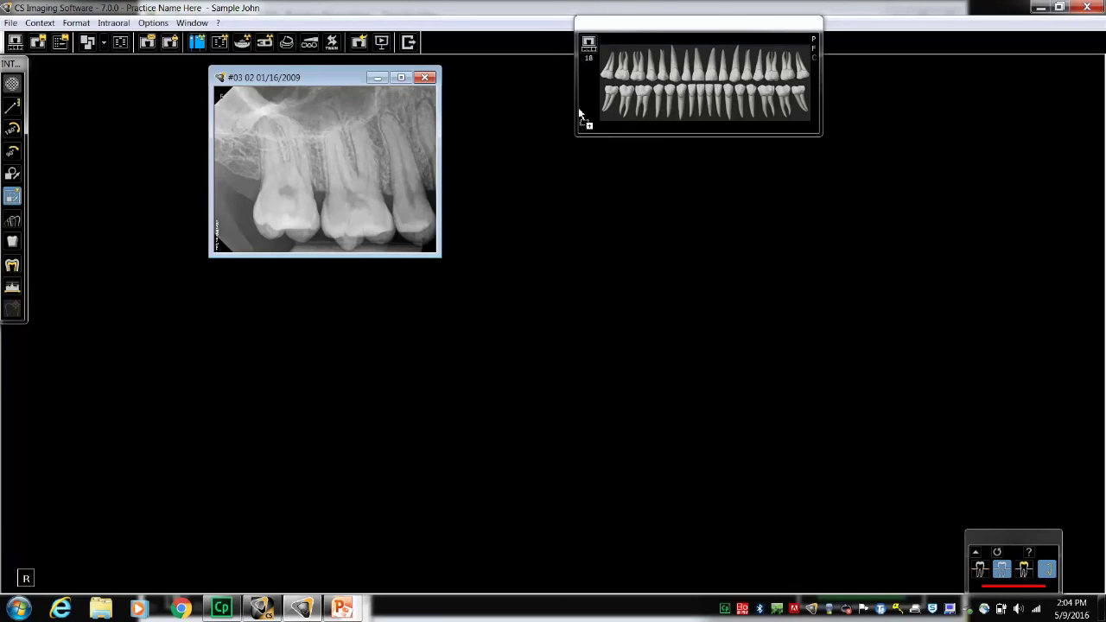
pyautogui.click(622, 80)
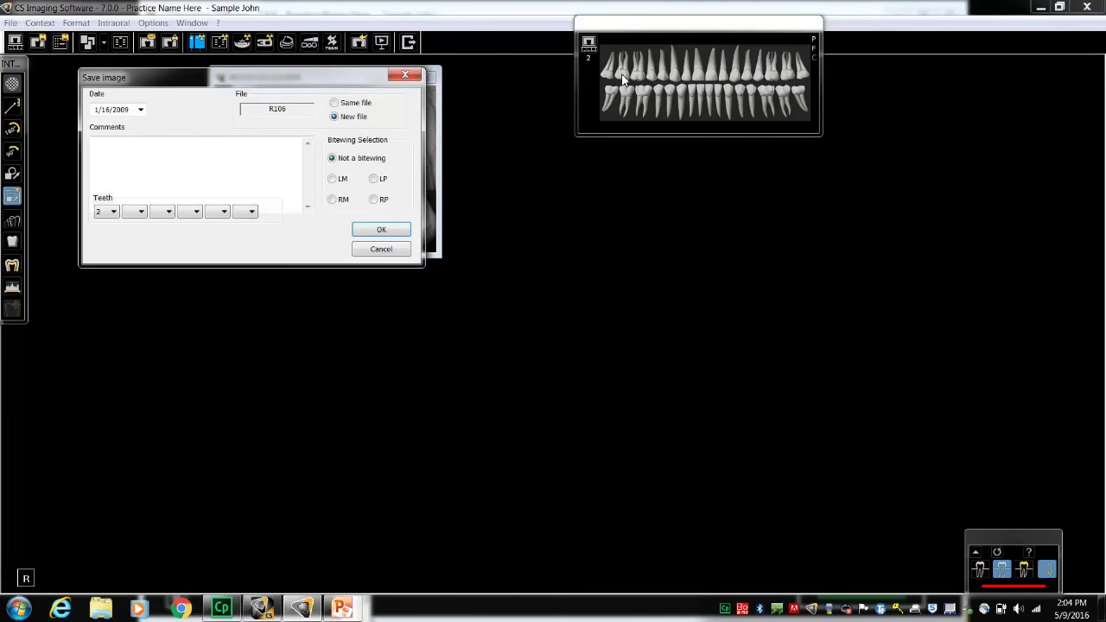
# Add tooth 3 as the second tooth of the image and save it as a new file
pyautogui.click(148, 213)
pyautogui.click(144, 213)
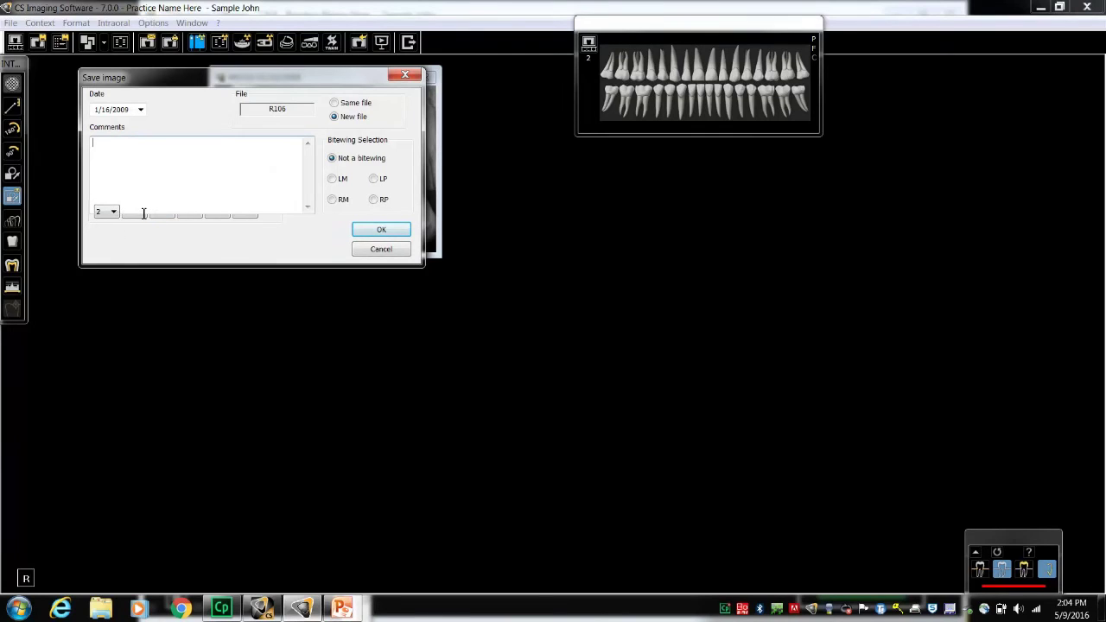
pyautogui.click(138, 213)
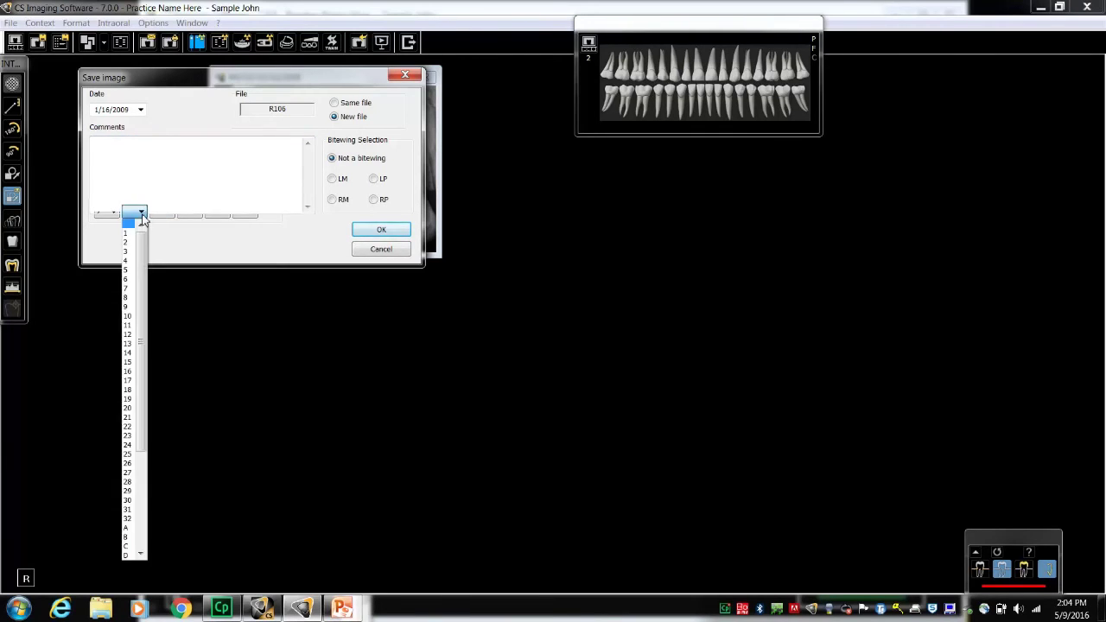
pyautogui.click(130, 253)
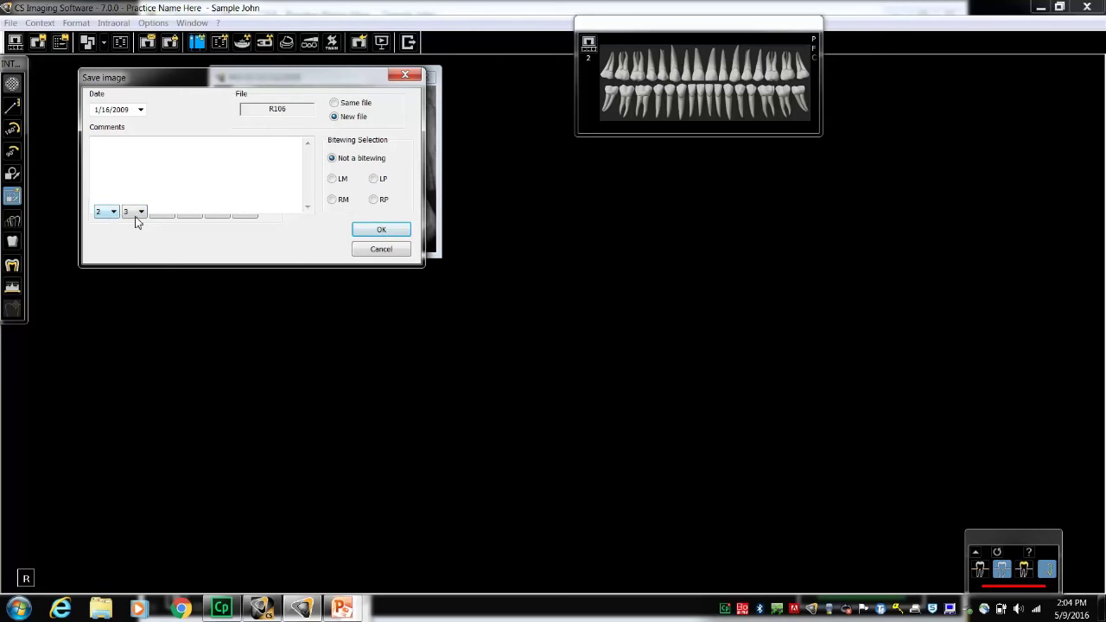
pyautogui.click(397, 230)
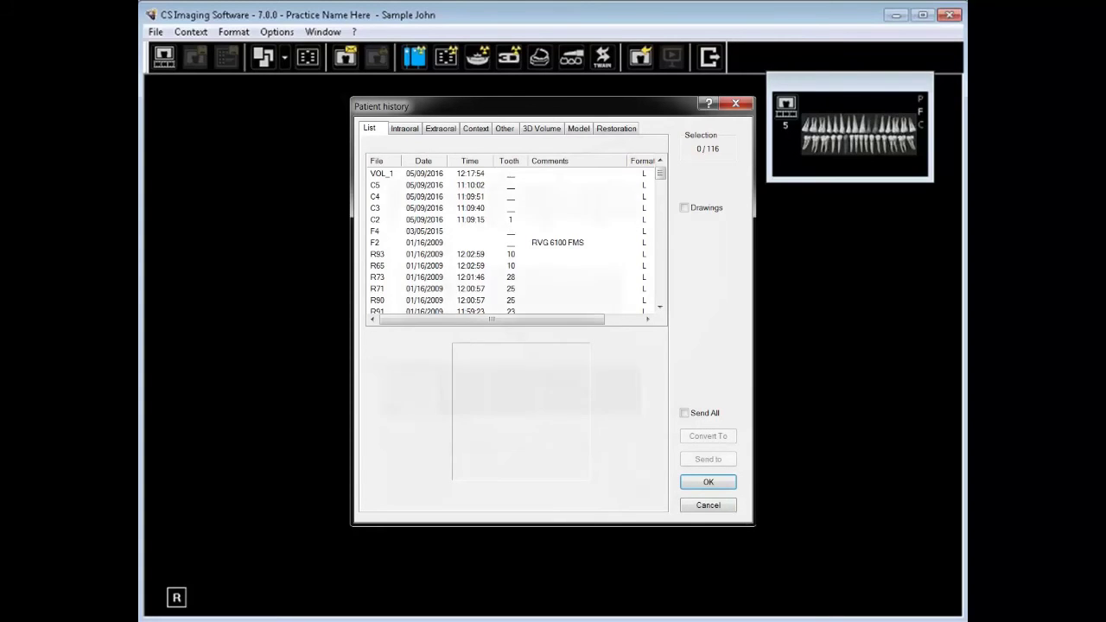
# Browse the patient history through the intraoral, extraoral, context, other, 3D volume and model categories
pyautogui.click(405, 128)
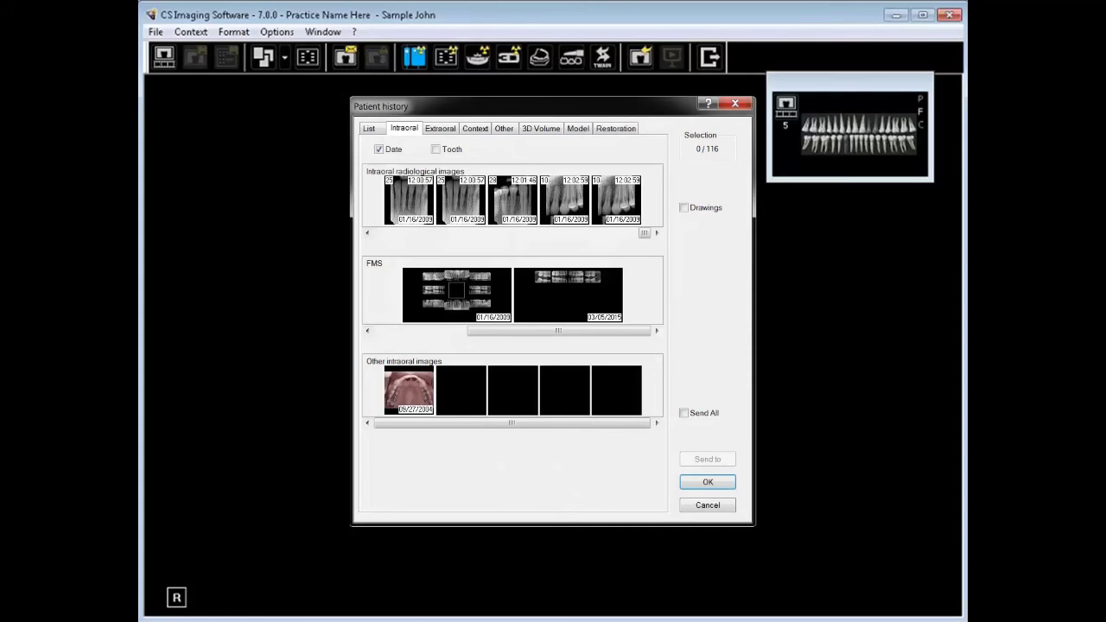
pyautogui.click(440, 128)
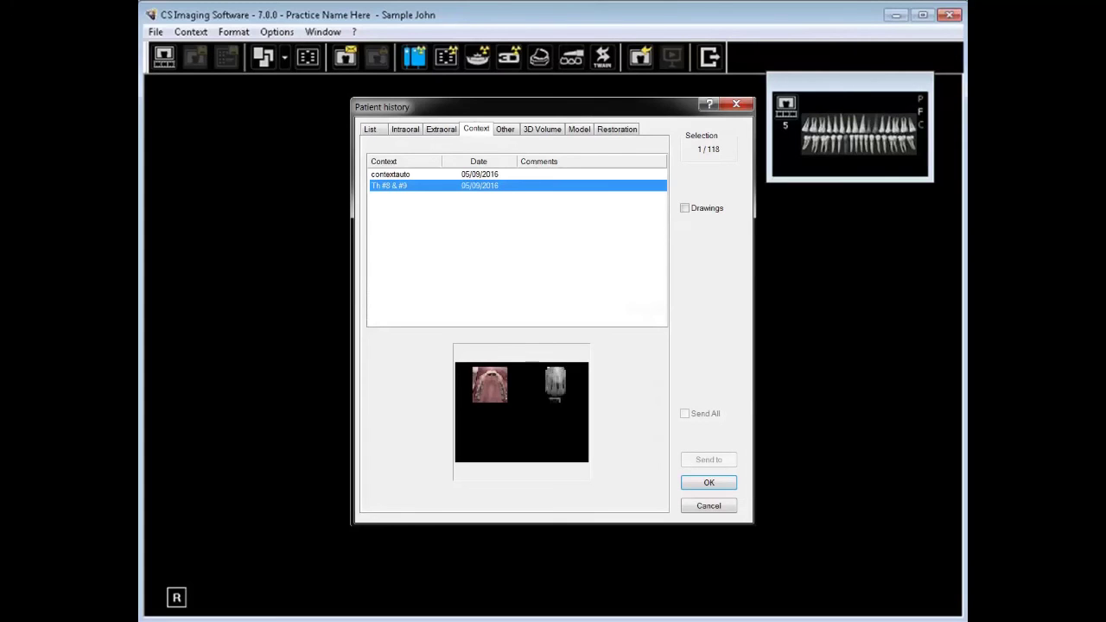
pyautogui.hotkey('ctrl', 'Tab')
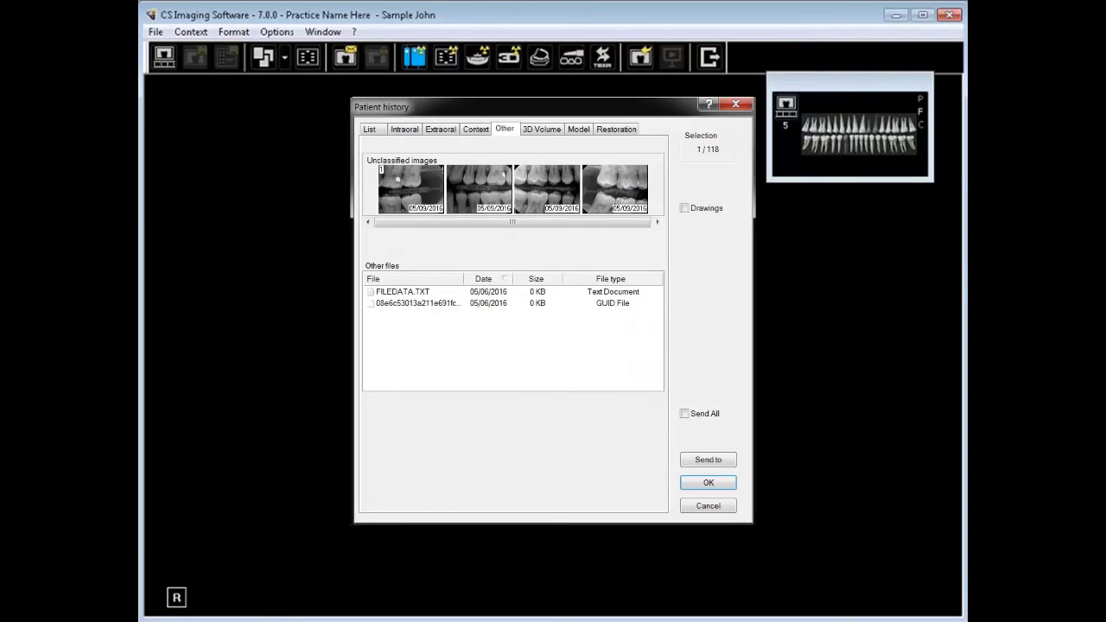
pyautogui.hotkey('ctrl', 'Tab')
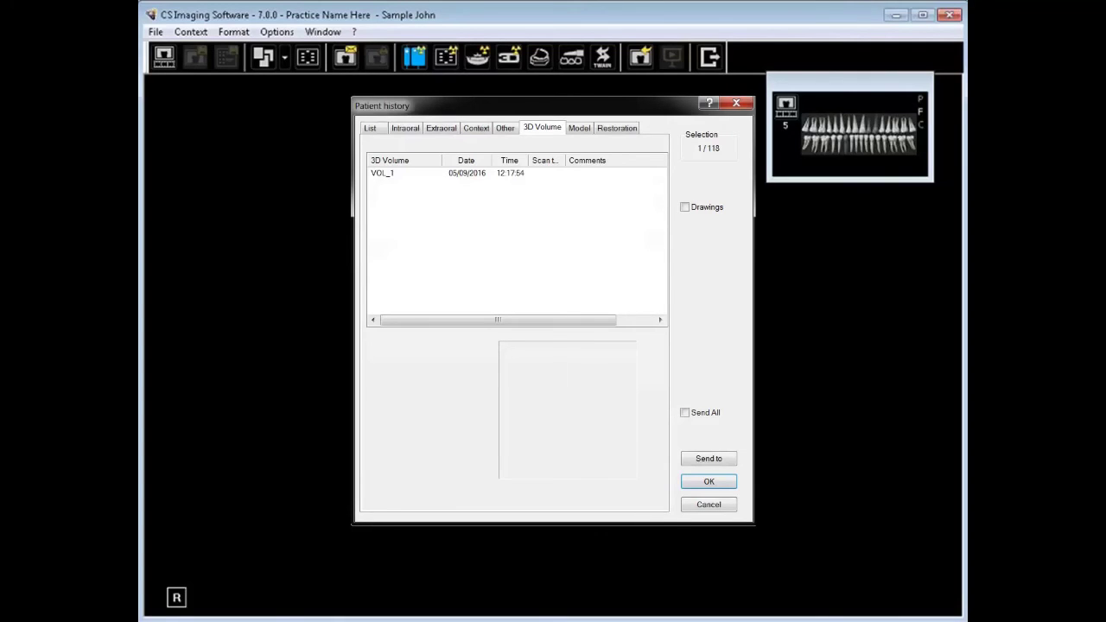
pyautogui.click(580, 128)
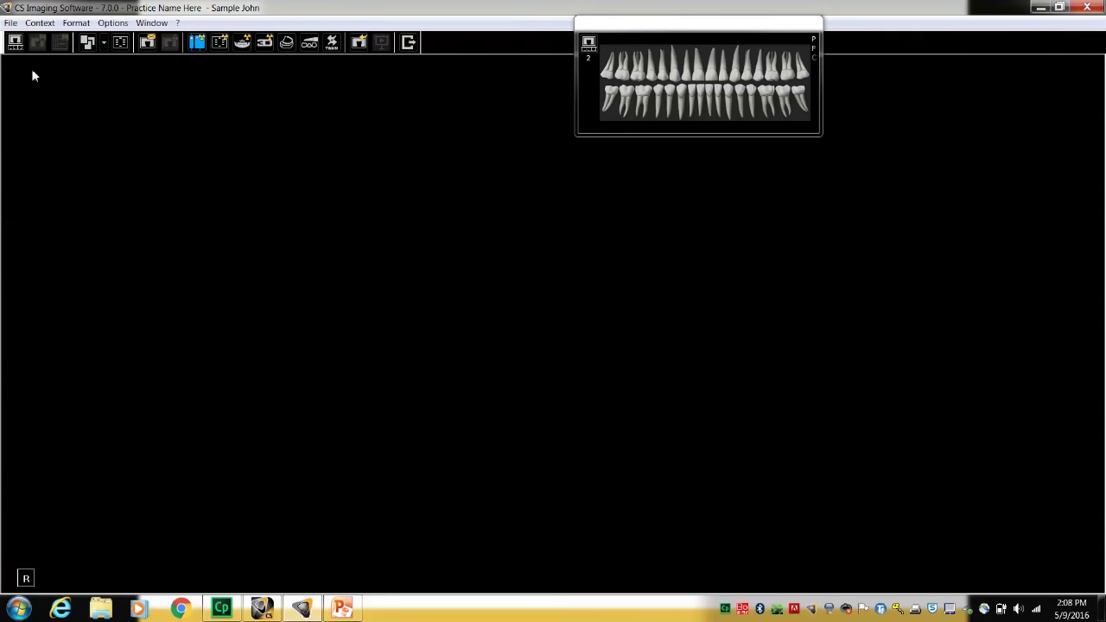
# Select the last intraoral radiograph of tooth 10 for deletion from disk, but decline to delete it
pyautogui.click(10, 23)
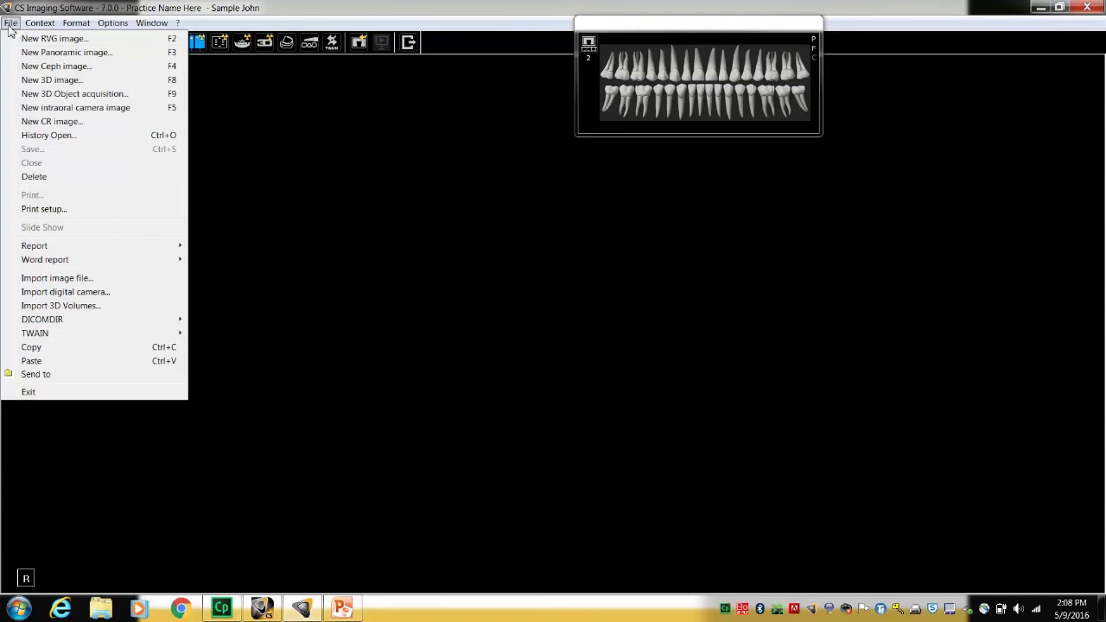
pyautogui.click(37, 176)
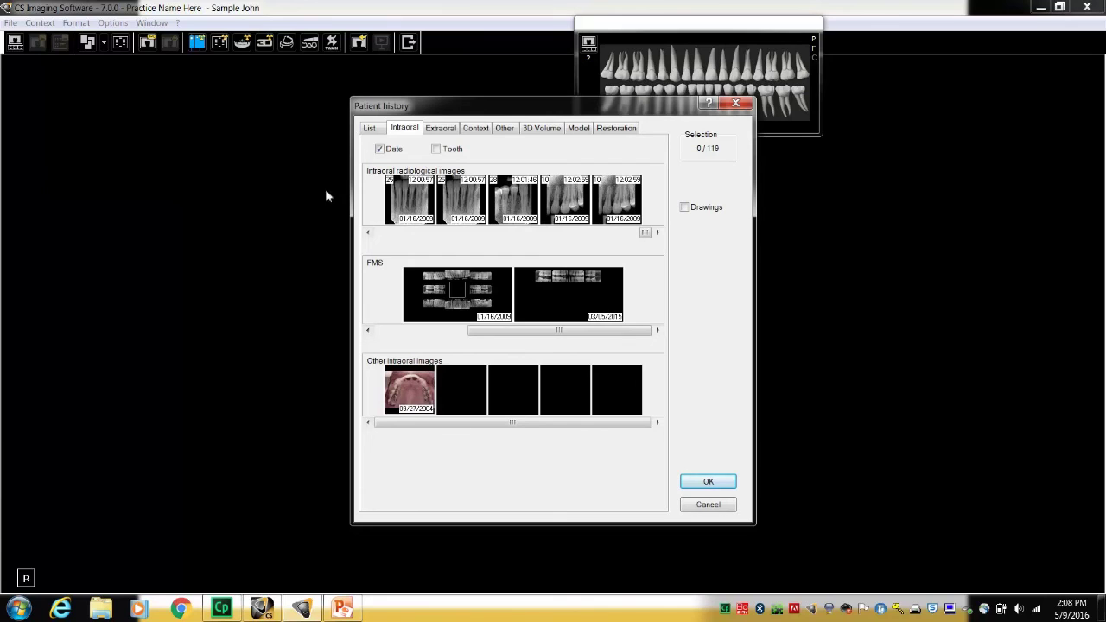
pyautogui.click(616, 204)
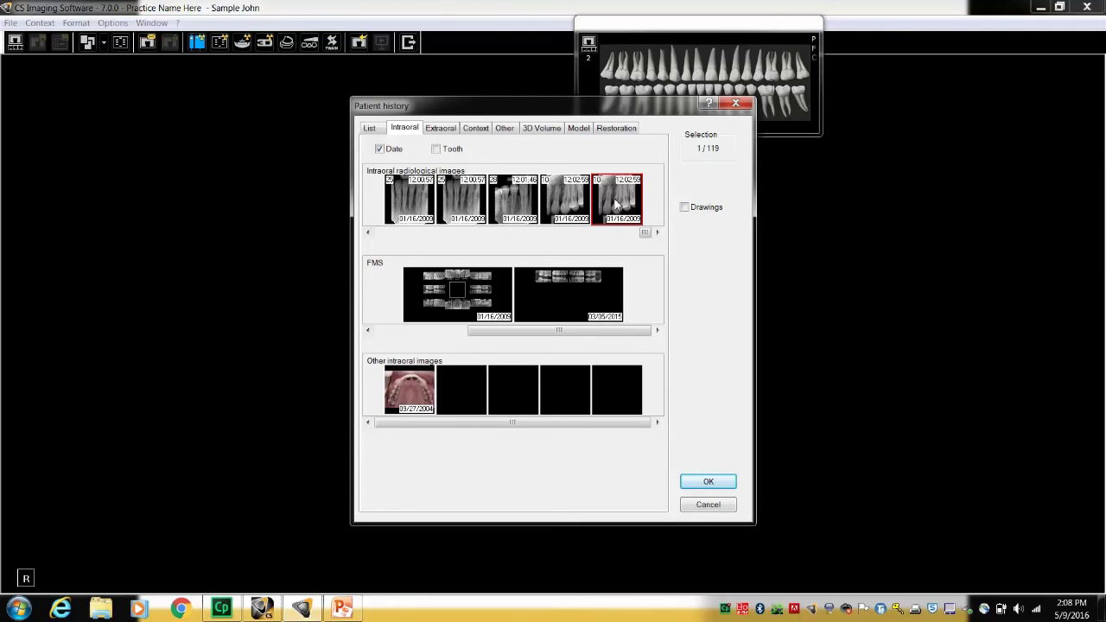
pyautogui.click(707, 484)
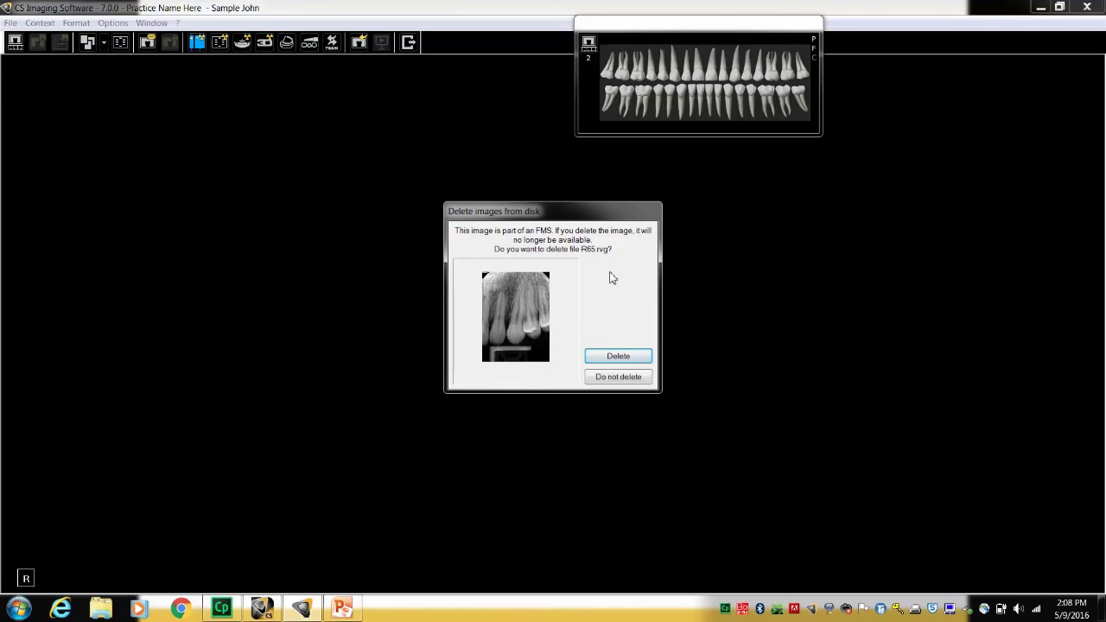
pyautogui.click(635, 382)
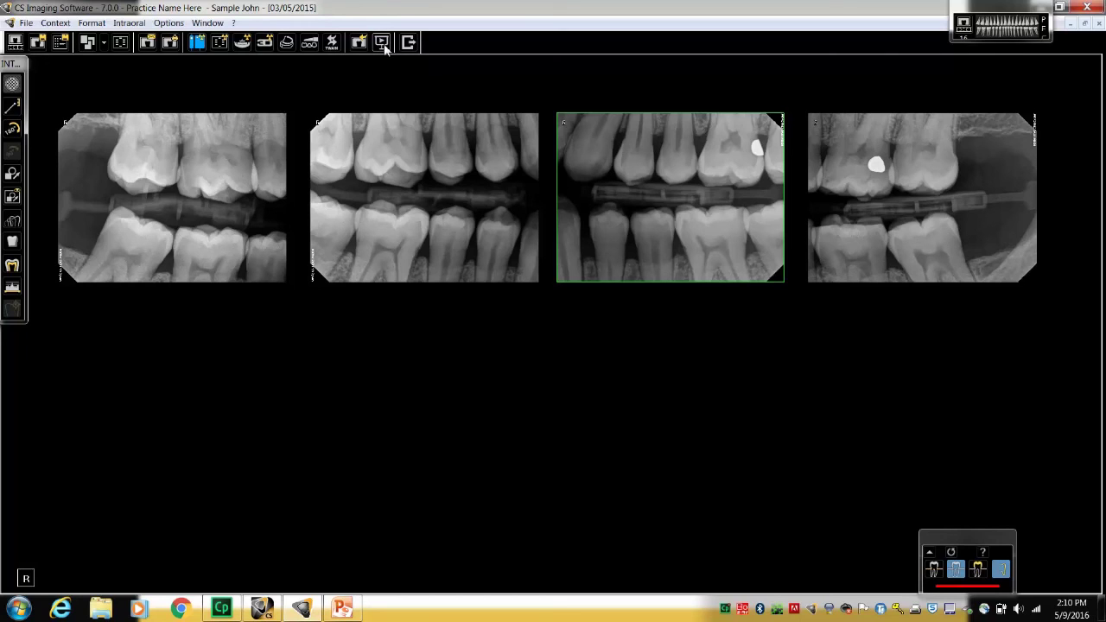
# Open the four bitewings as a slideshow with a slide interval of 2, play it and pause on the third image
pyautogui.click(384, 46)
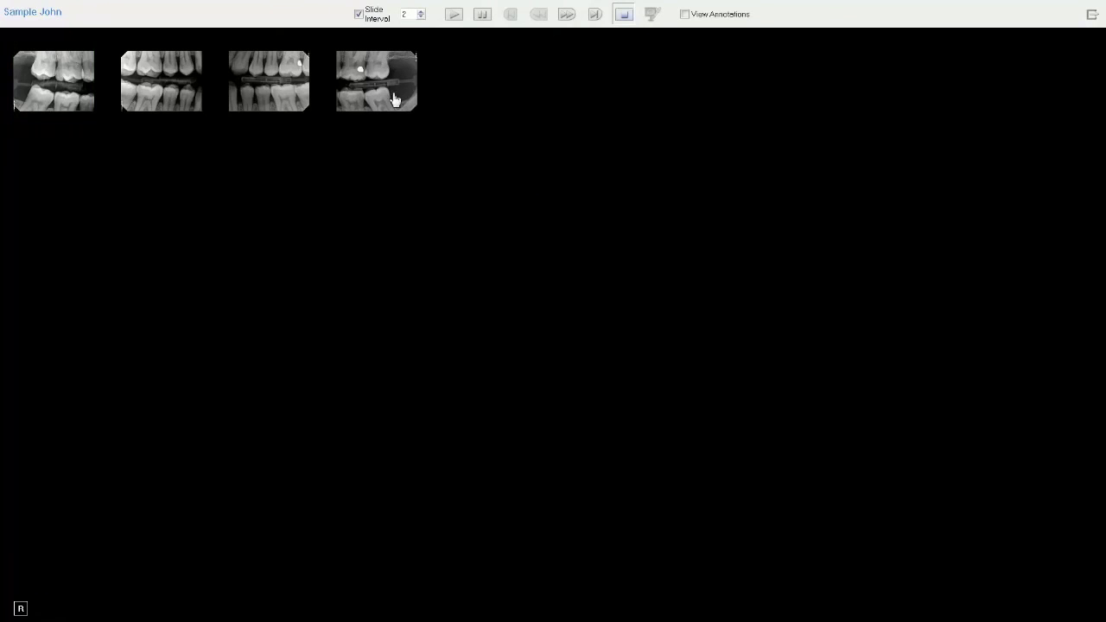
pyautogui.moveTo(393, 98)
pyautogui.mouseDown()
pyautogui.moveTo(227, 110)
pyautogui.moveTo(217, 103)
pyautogui.moveTo(238, 101)
pyautogui.moveTo(122, 97)
pyautogui.moveTo(403, 80)
pyautogui.mouseUp()
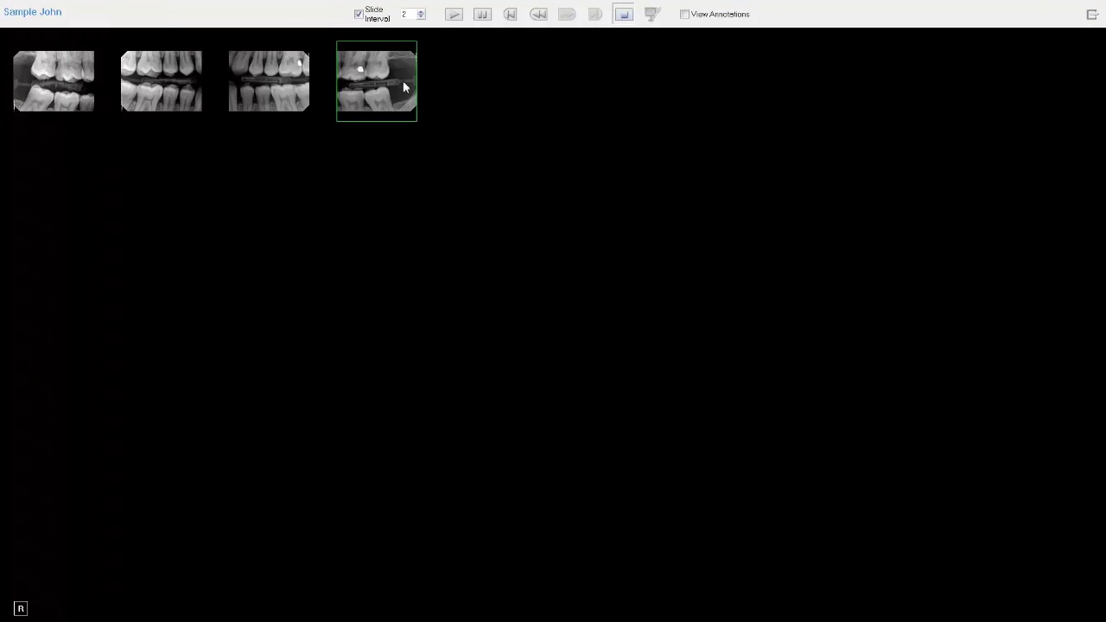
pyautogui.click(422, 18)
pyautogui.click(421, 16)
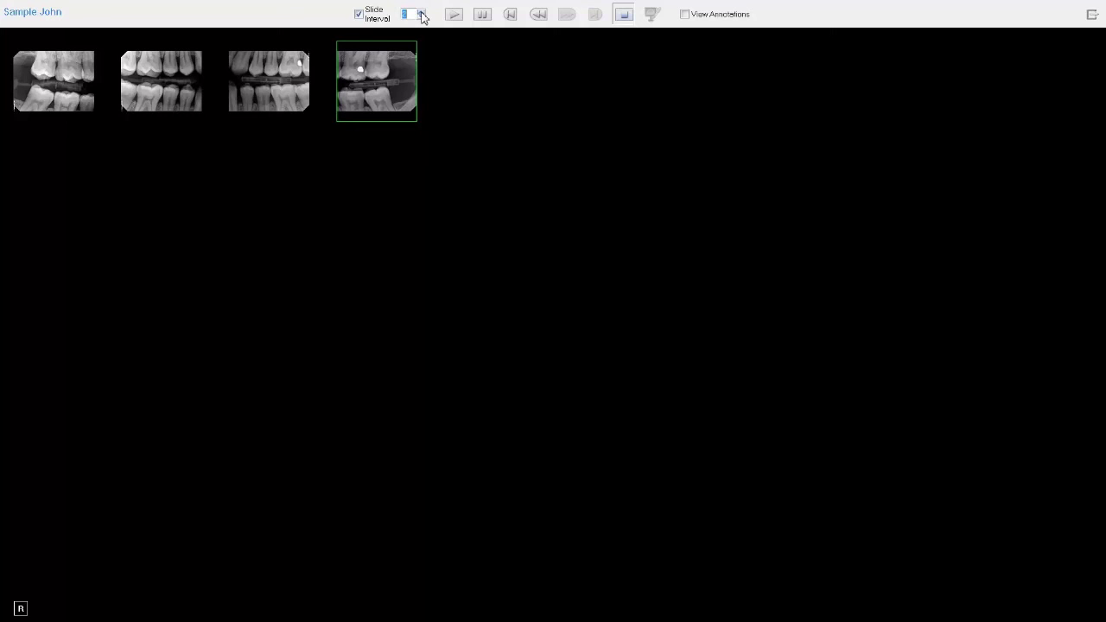
pyautogui.click(359, 16)
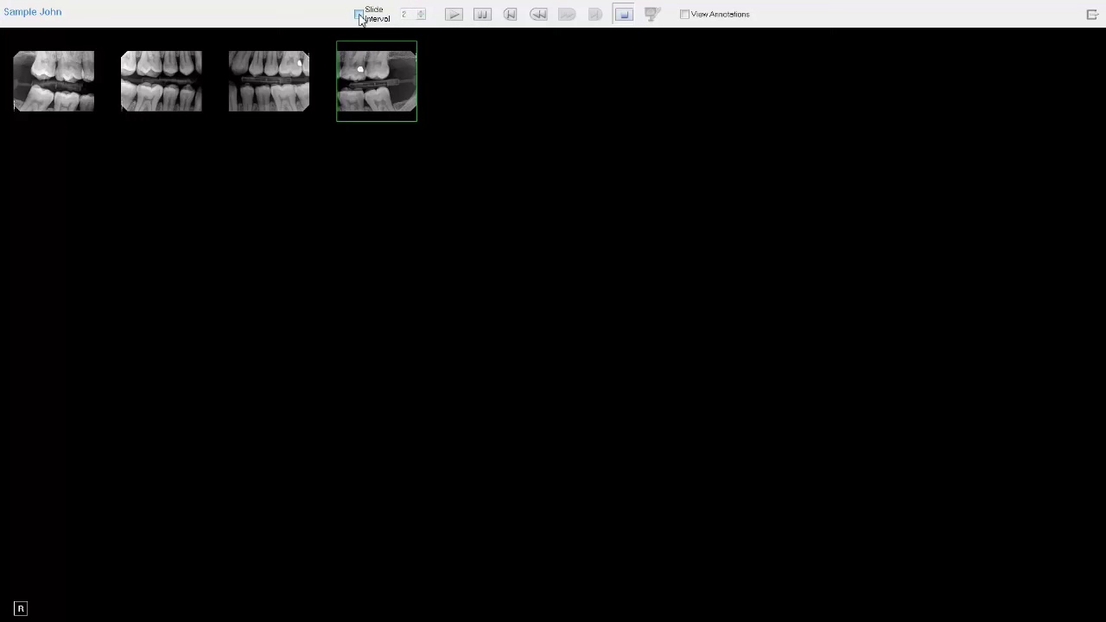
pyautogui.click(359, 16)
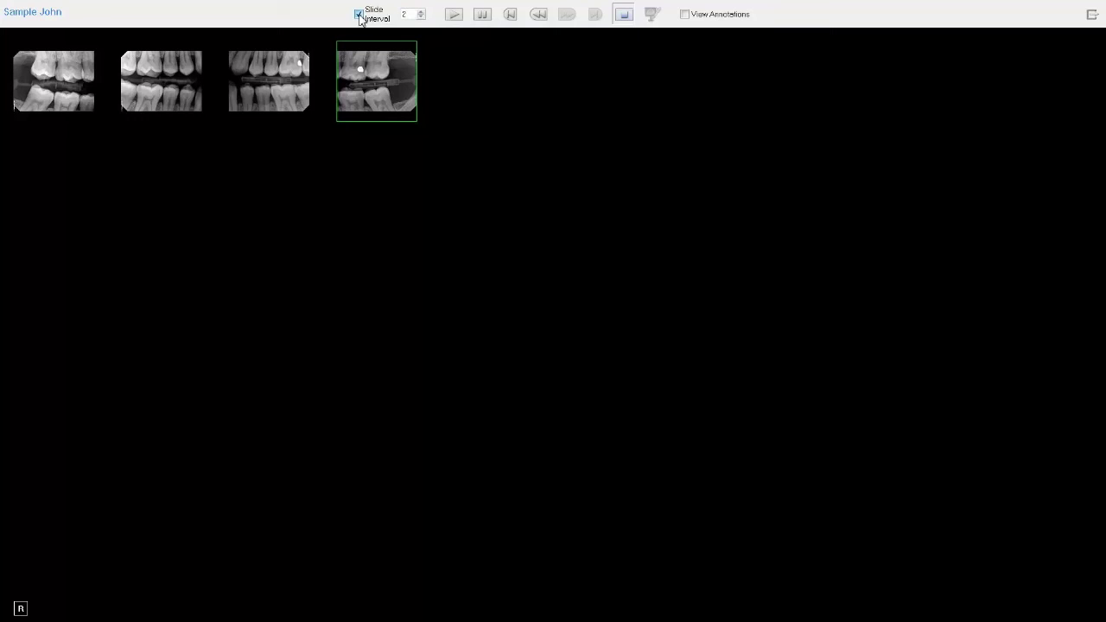
pyautogui.click(456, 16)
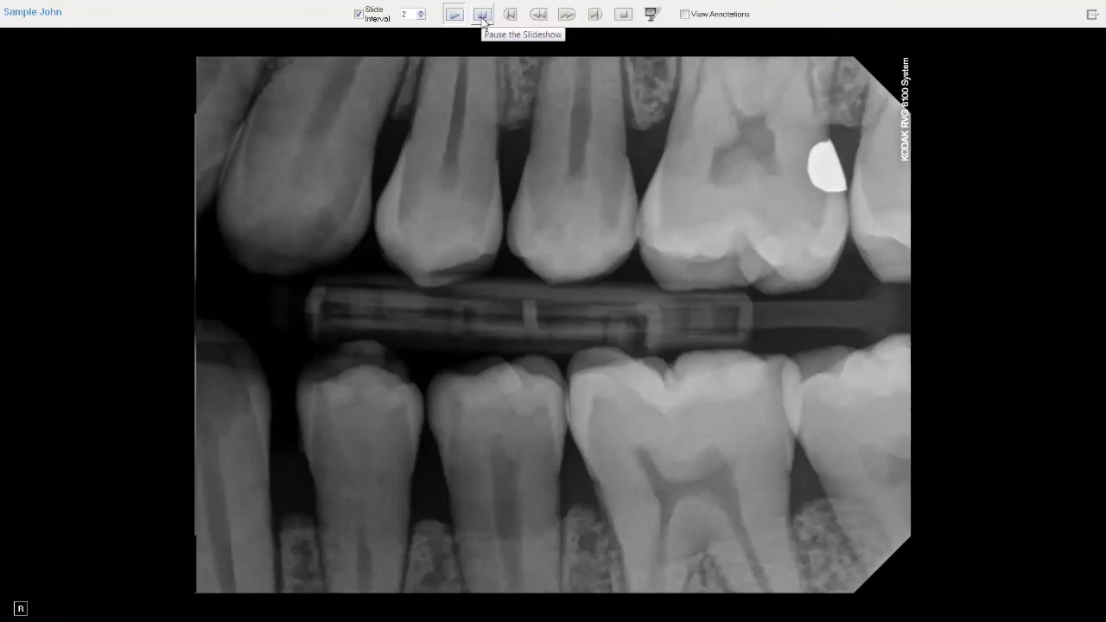
pyautogui.click(483, 17)
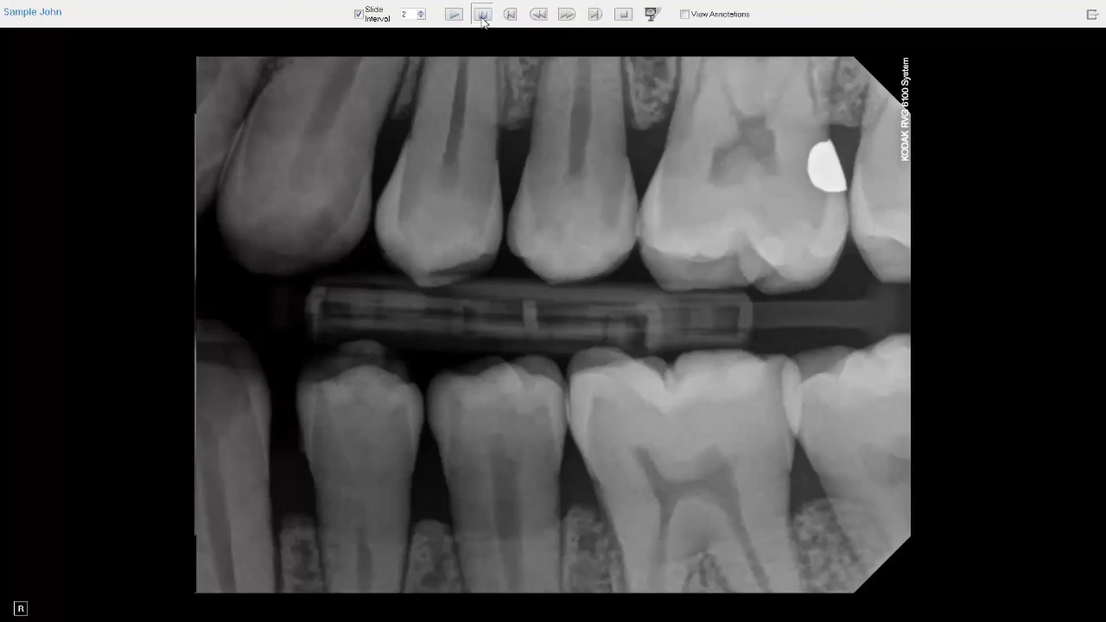
# Spotlight the upper premolar area with a circle and mark it with a yellow freehand highlighter, then exit the slideshow
pyautogui.click(653, 15)
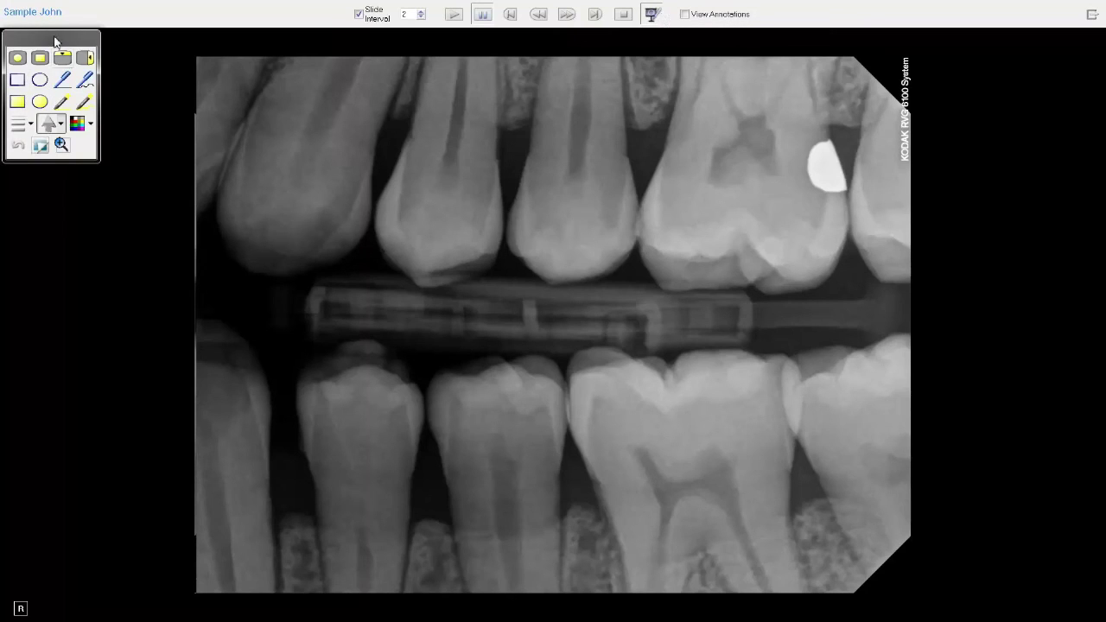
pyautogui.moveTo(59, 40); pyautogui.dragTo(133, 69)
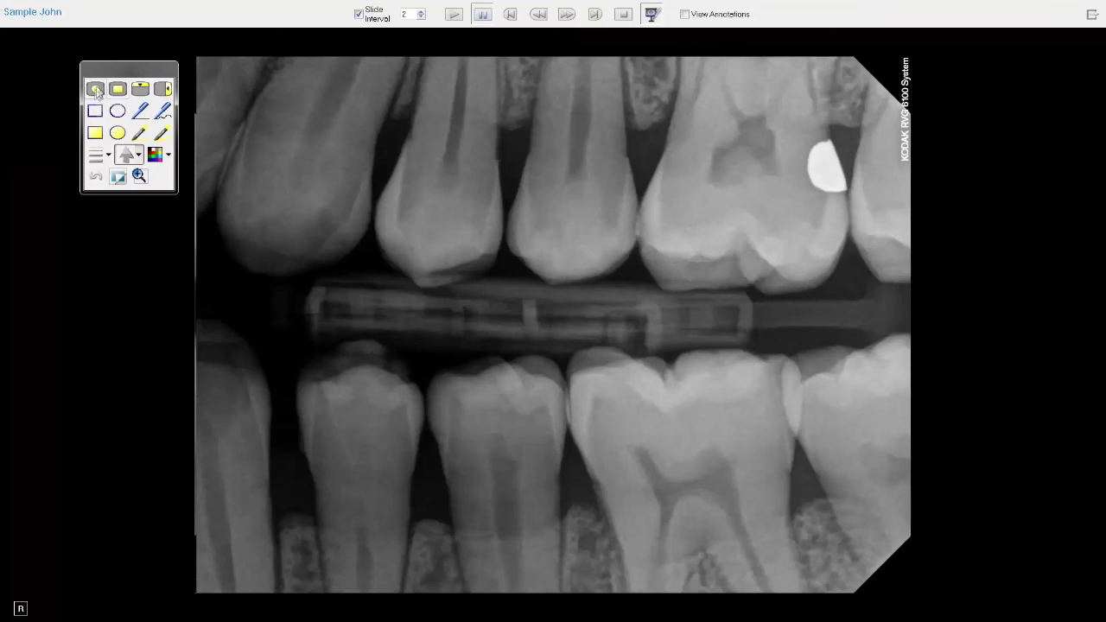
pyautogui.click(95, 88)
pyautogui.moveTo(460, 151)
pyautogui.mouseDown()
pyautogui.moveTo(475, 251)
pyautogui.moveTo(622, 300)
pyautogui.mouseUp()
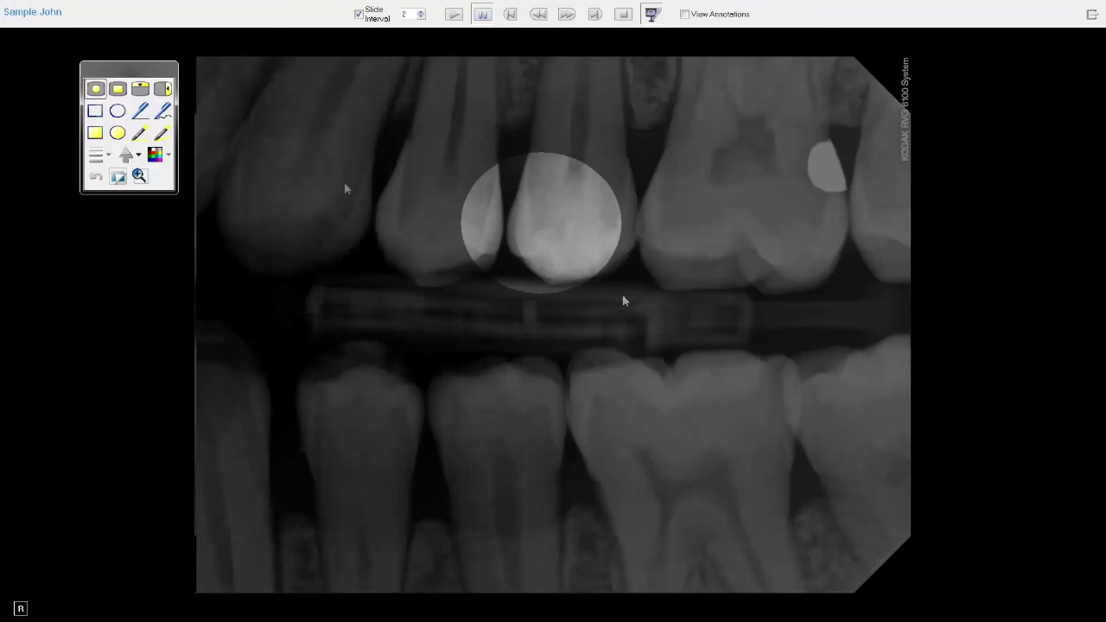
pyautogui.click(161, 132)
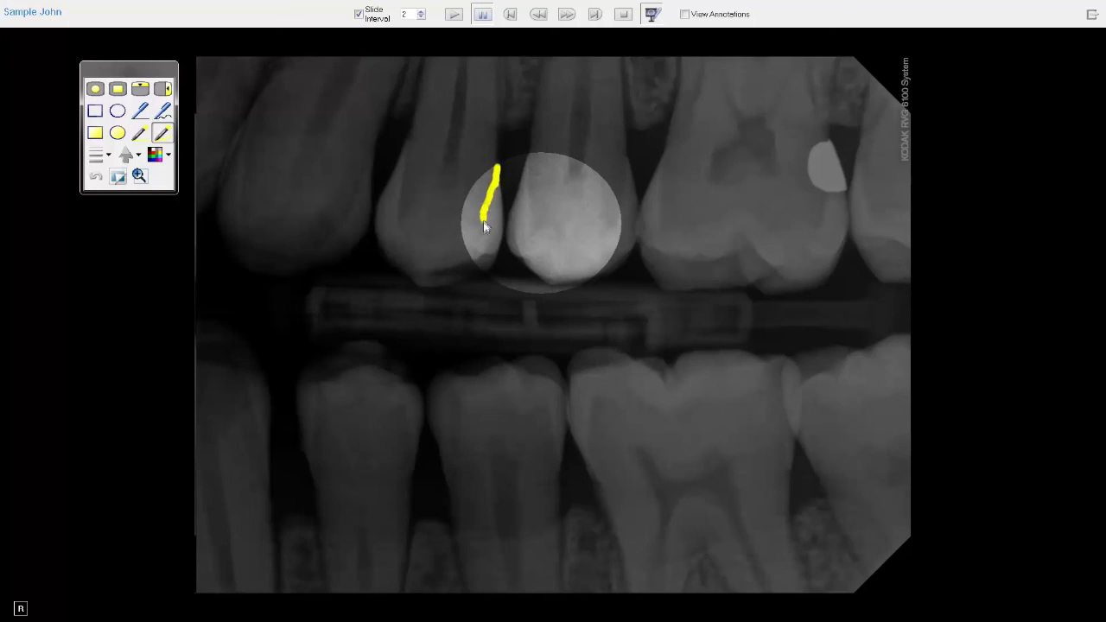
pyautogui.moveTo(483, 222)
pyautogui.mouseDown()
pyautogui.moveTo(481, 239)
pyautogui.moveTo(457, 223)
pyautogui.mouseUp()
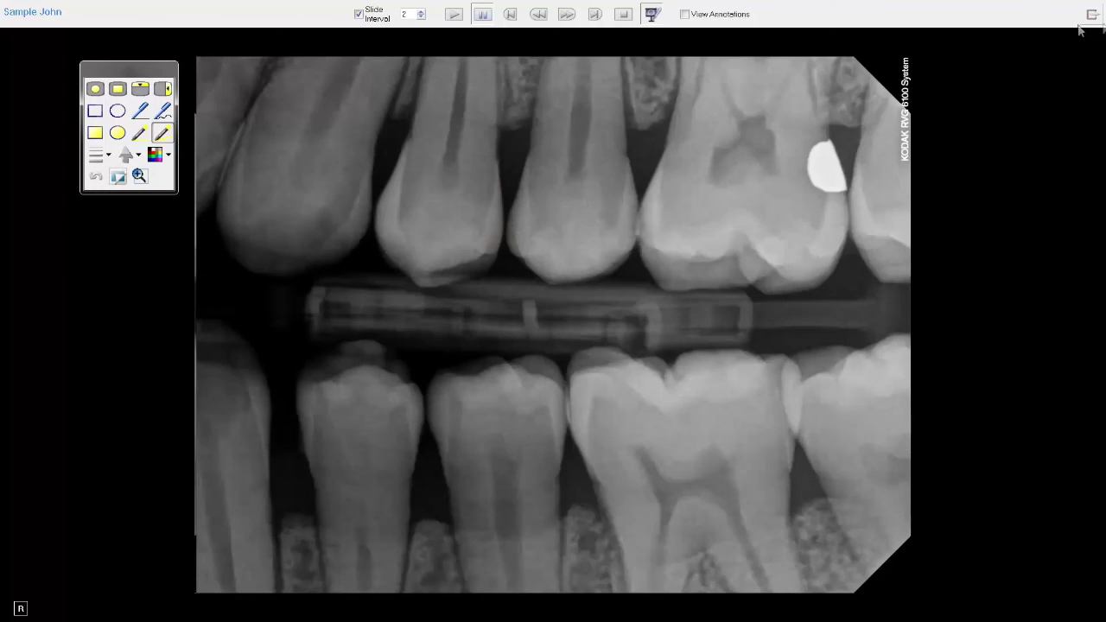
pyautogui.click(1093, 14)
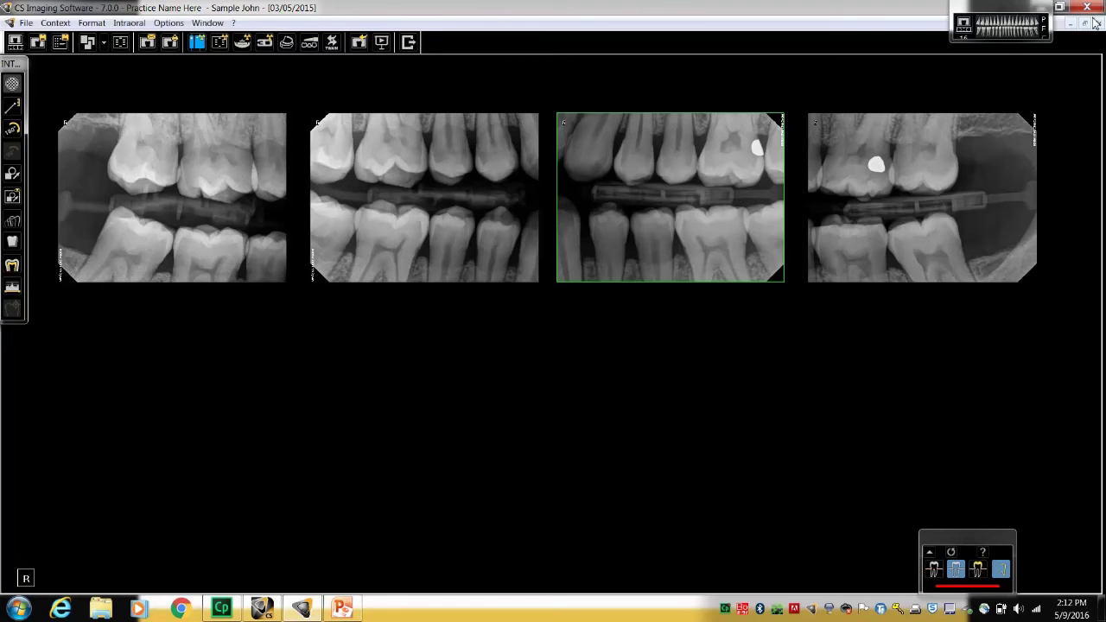